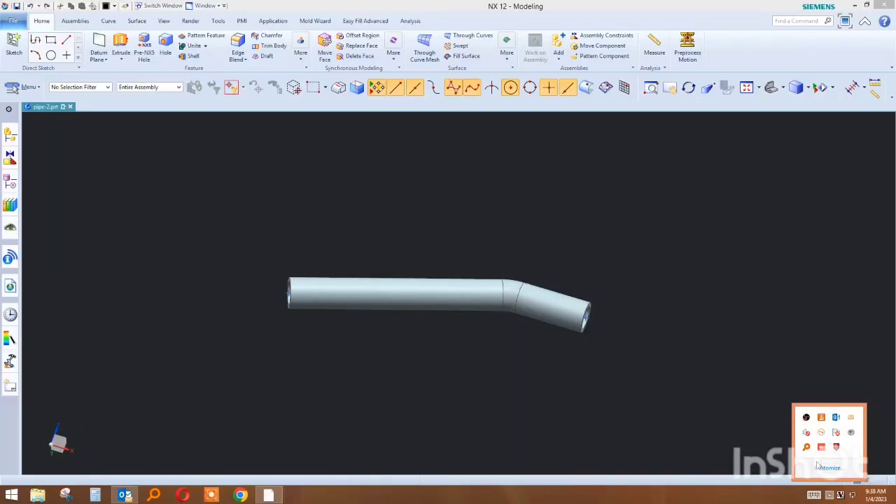
Orbit the bent pipe to a side-on view and show it as wireframe with its blue centreline.
left_click(664, 250)
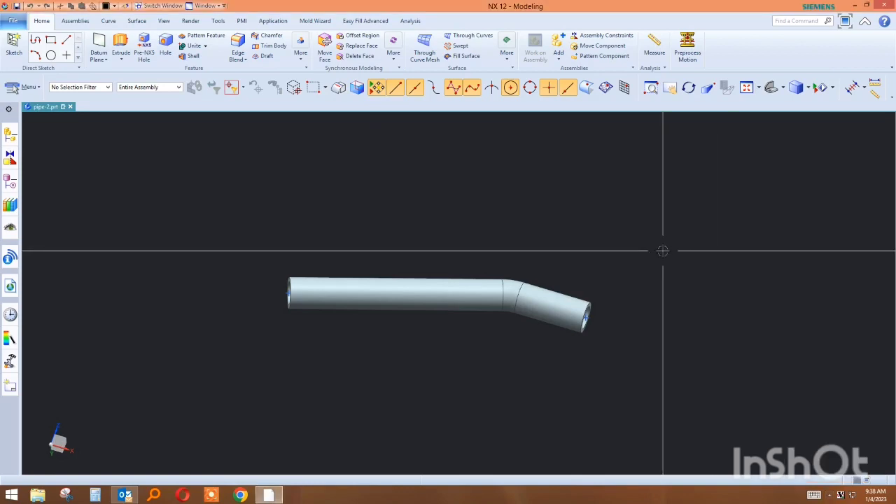
scroll(445, 297, "up", 2)
mouse_move(452, 264)
middle_mouse_down()
mouse_move(461, 250)
mouse_move(474, 252)
mouse_move(458, 250)
middle_mouse_up()
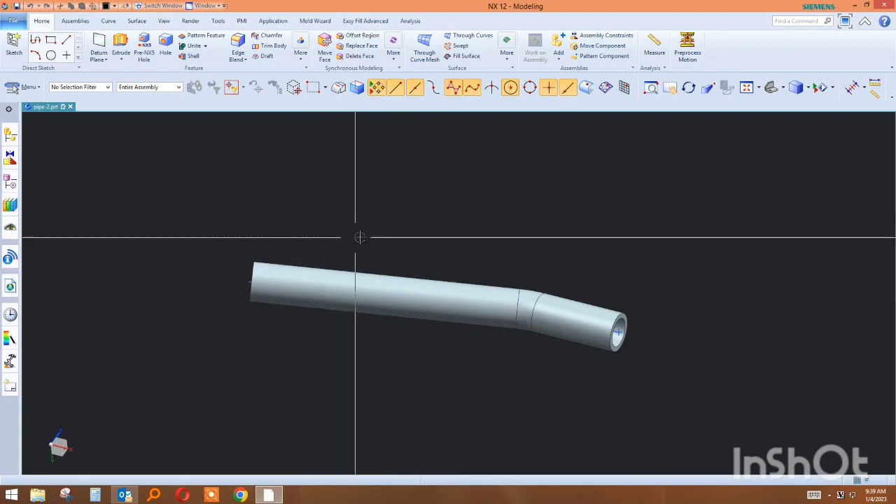
mouse_move(358, 238)
middle_mouse_down()
mouse_move(418, 232)
mouse_move(371, 267)
mouse_move(348, 259)
middle_mouse_up()
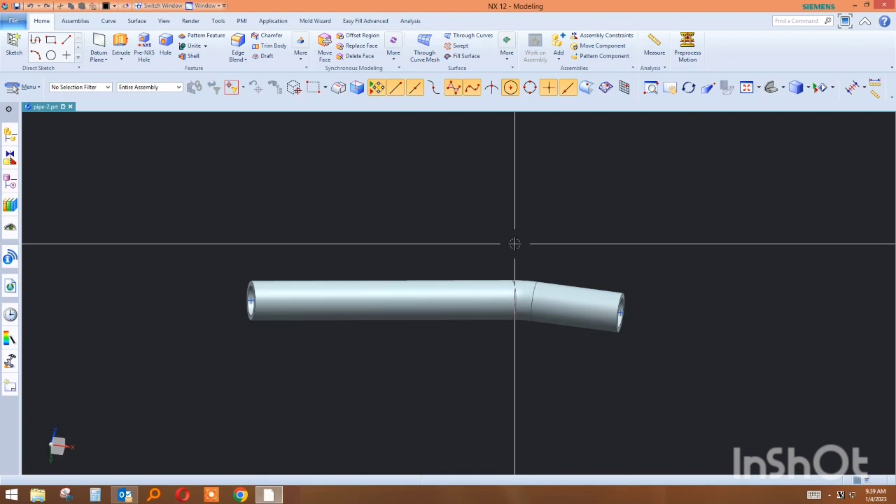
key("F8")
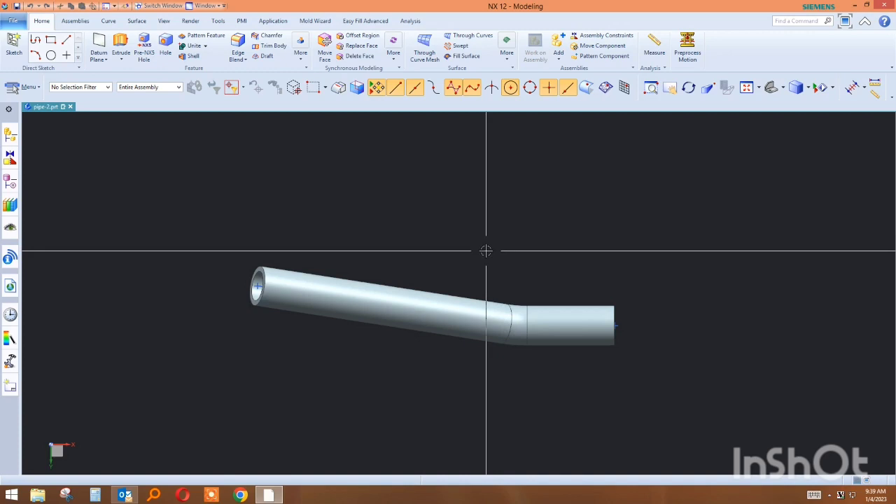
mouse_move(480, 252)
middle_mouse_down()
mouse_move(475, 322)
mouse_move(494, 322)
middle_mouse_up()
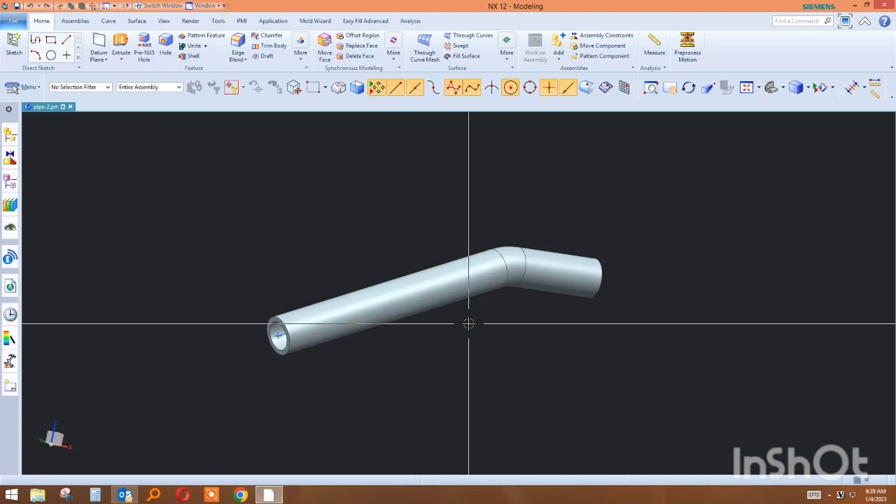
key("ctrl+alt+f")
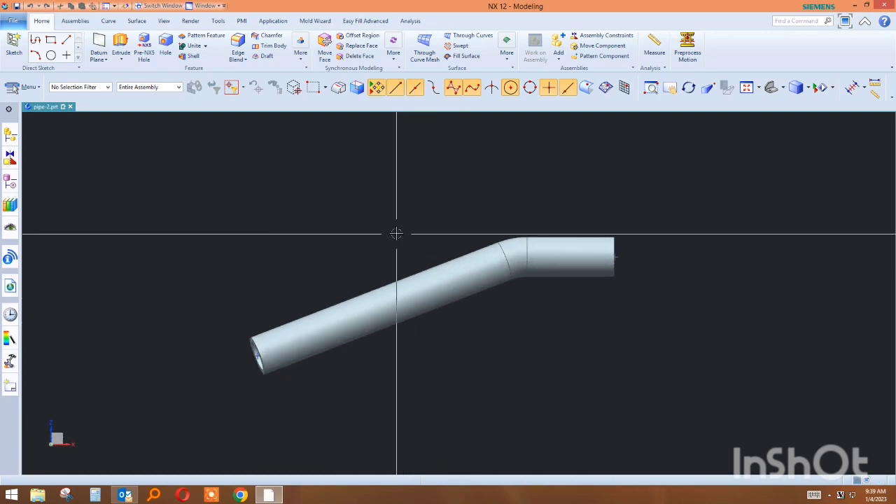
key("ctrl+shift+b")
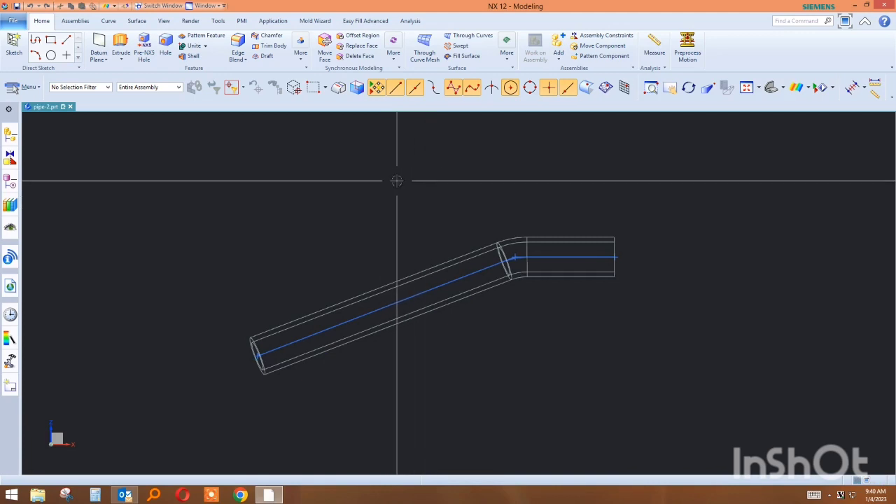
Add a Datum CSYS at the end point of the pipe's straight centreline.
mouse_move(396, 181)
middle_mouse_down()
mouse_move(406, 164)
mouse_move(380, 177)
mouse_move(398, 187)
middle_mouse_up()
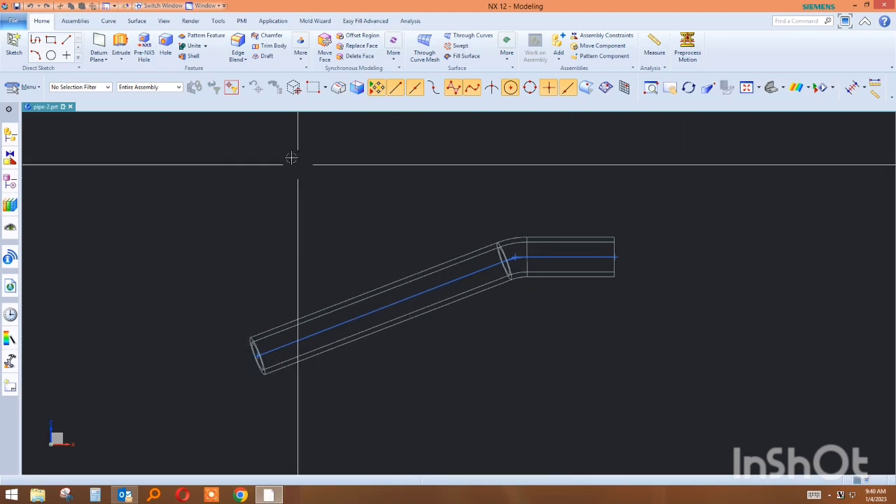
left_click(100, 59)
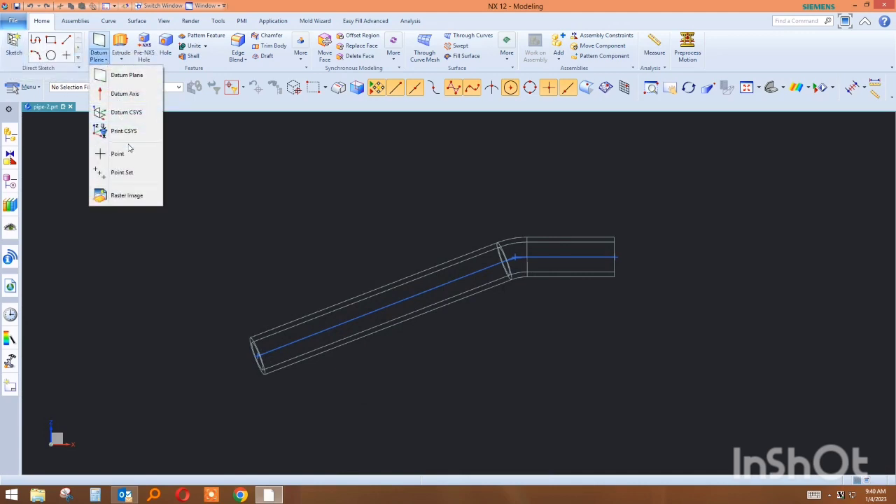
left_click(125, 116)
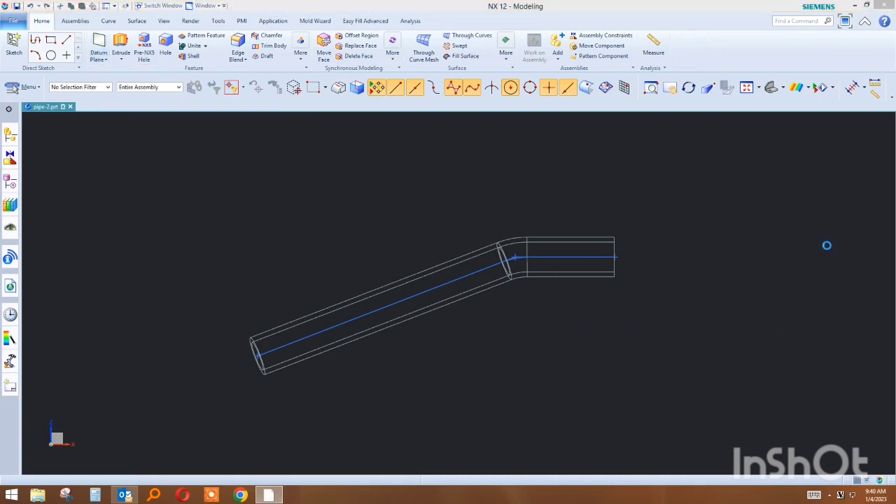
left_click(799, 204)
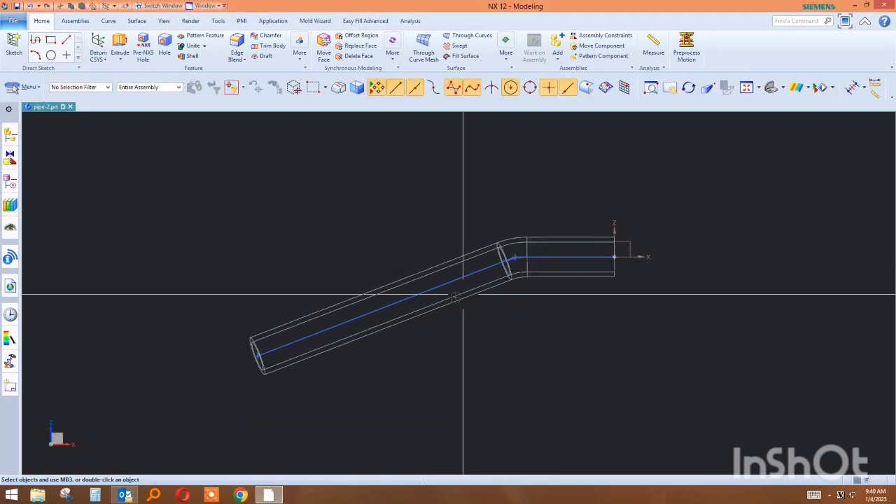
Place a new sketch on the vertical XZ datum plane at the pipe's straight end.
left_click(12, 40)
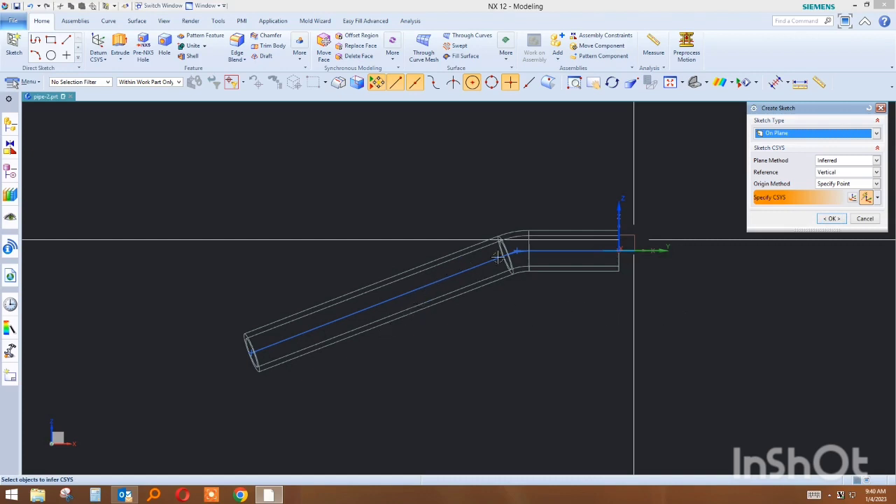
left_click(533, 293)
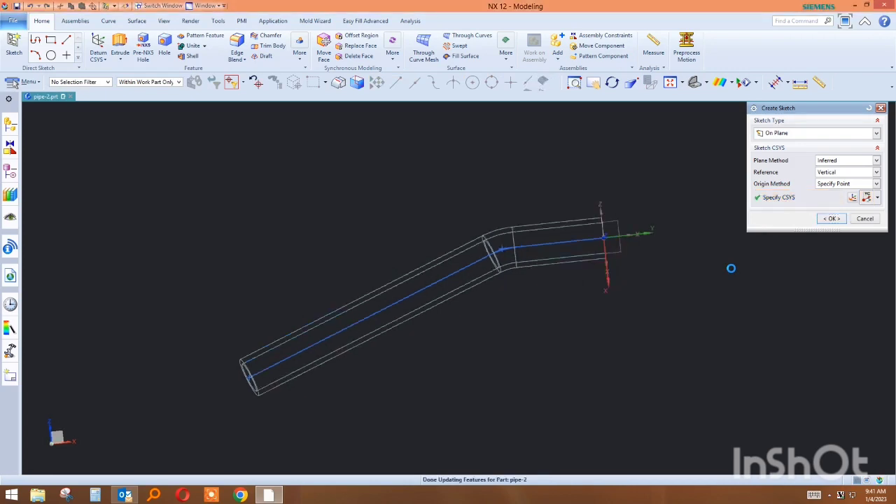
right_click(415, 114)
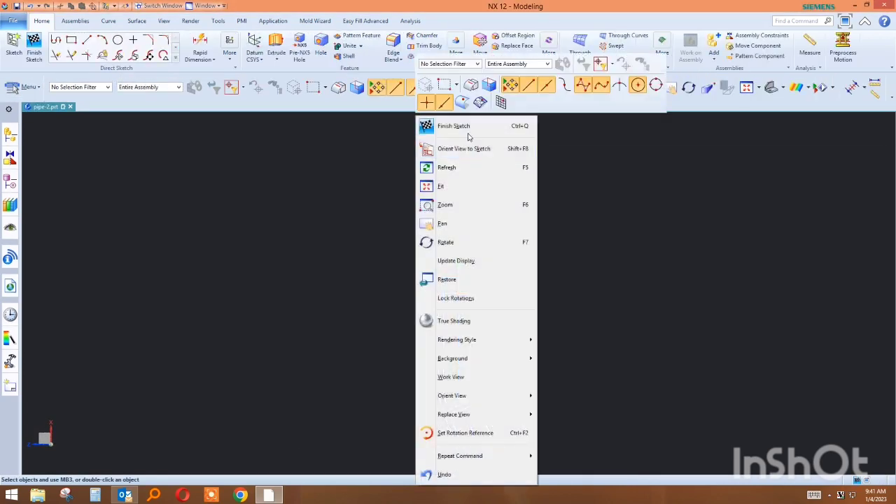
left_click(448, 125)
right_click(438, 192)
left_click(423, 162)
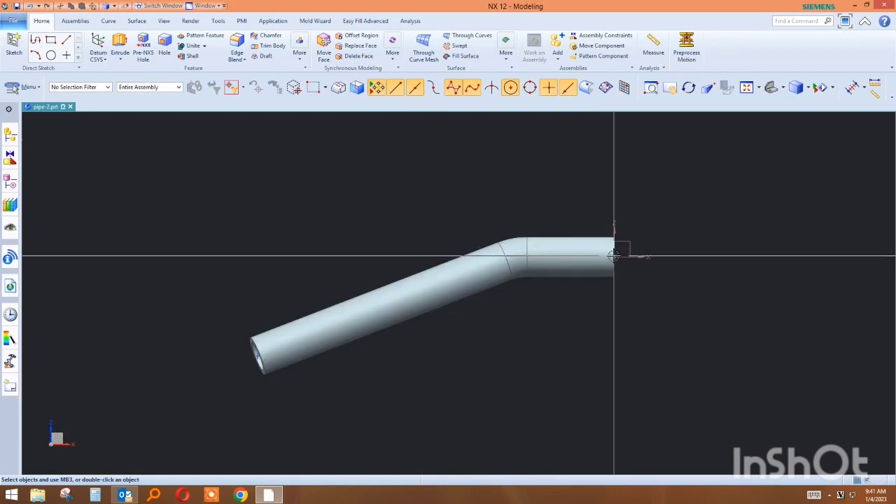
middle_click_drag(618, 300, 509, 299, "shift")
left_click(12, 49)
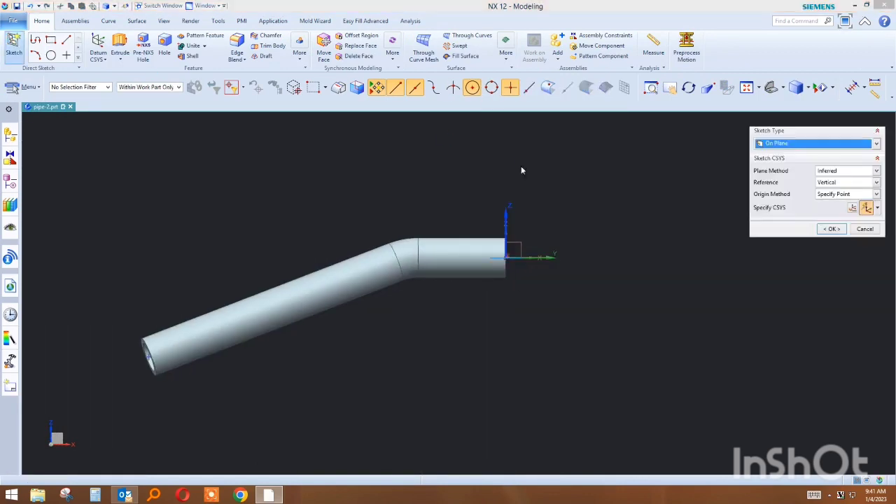
left_click(523, 235)
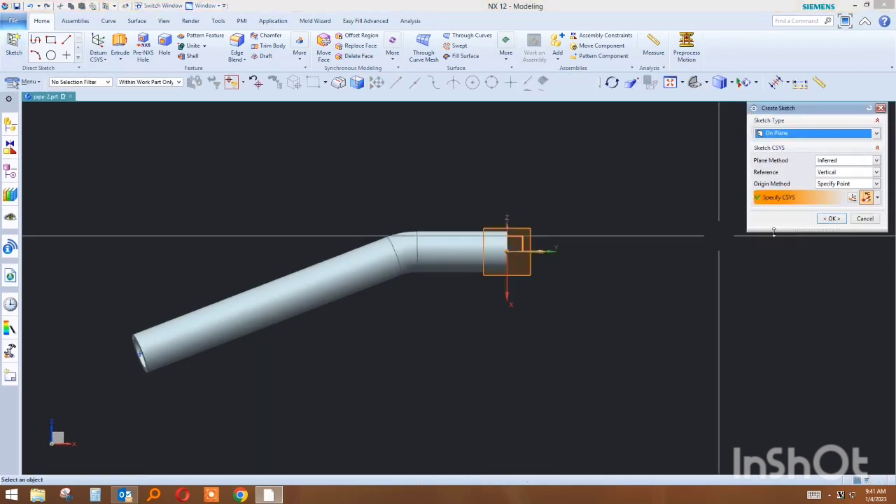
left_click(831, 218)
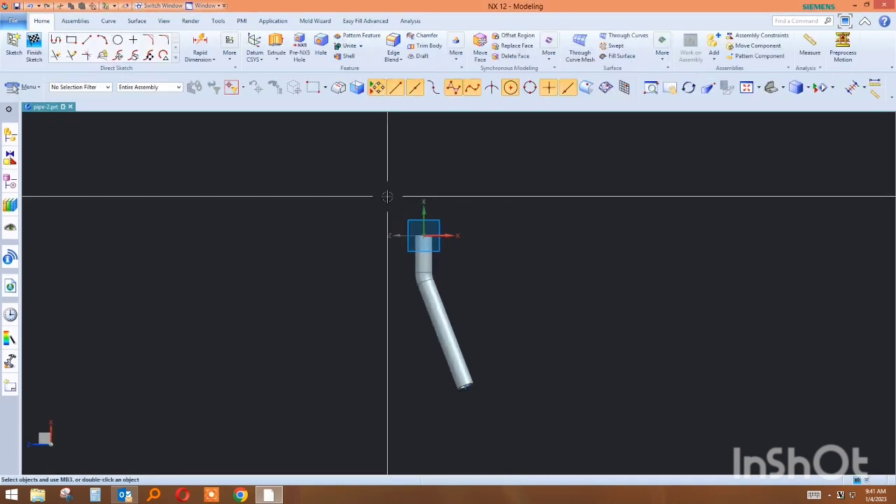
Look straight onto the sketch plane with the pipe shown in wireframe.
mouse_move(386, 194)
middle_mouse_down()
mouse_move(390, 240)
mouse_move(445, 201)
middle_mouse_up()
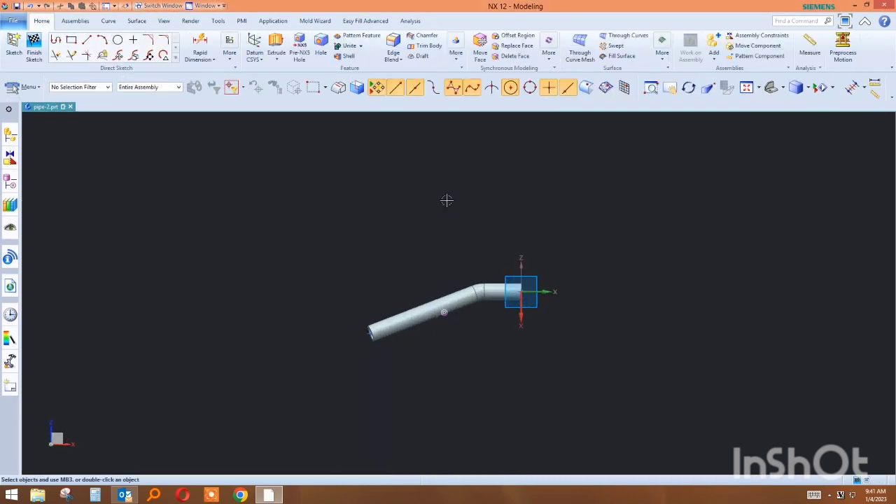
right_click(438, 187)
left_click(488, 149)
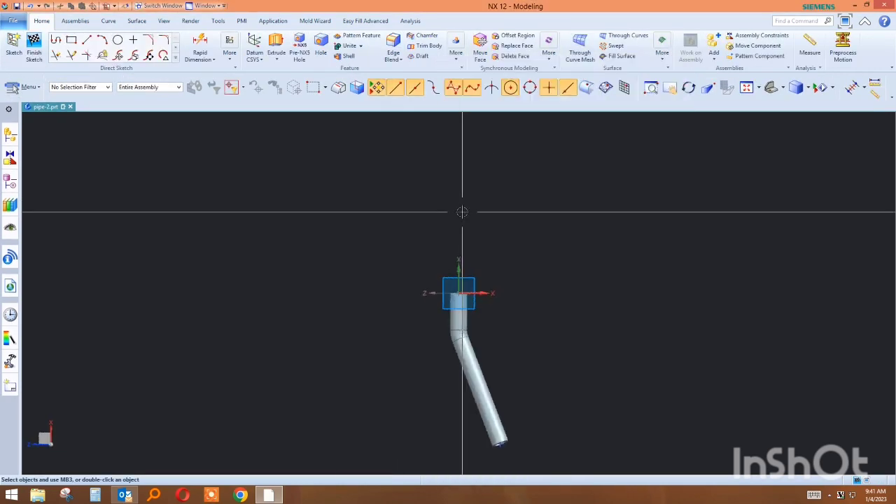
right_click(502, 159)
left_click(482, 178)
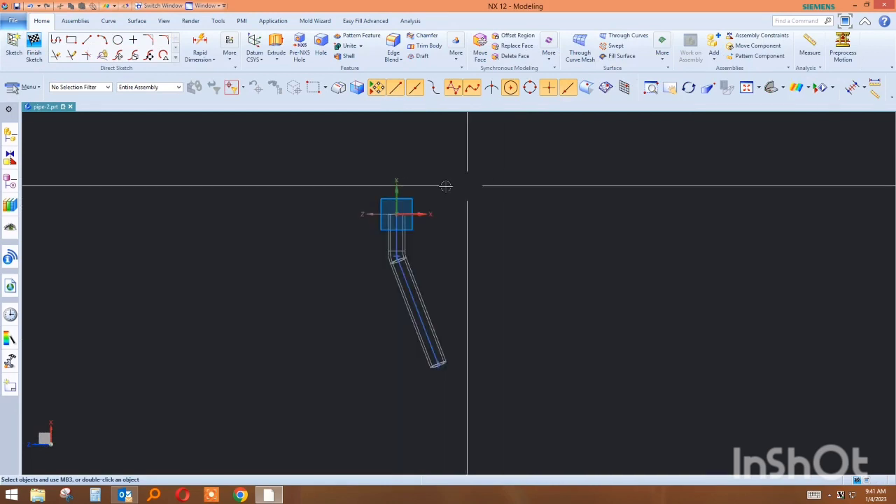
Trace the straight section from the origin with a line and the bend with an R32 arc.
left_click(87, 40)
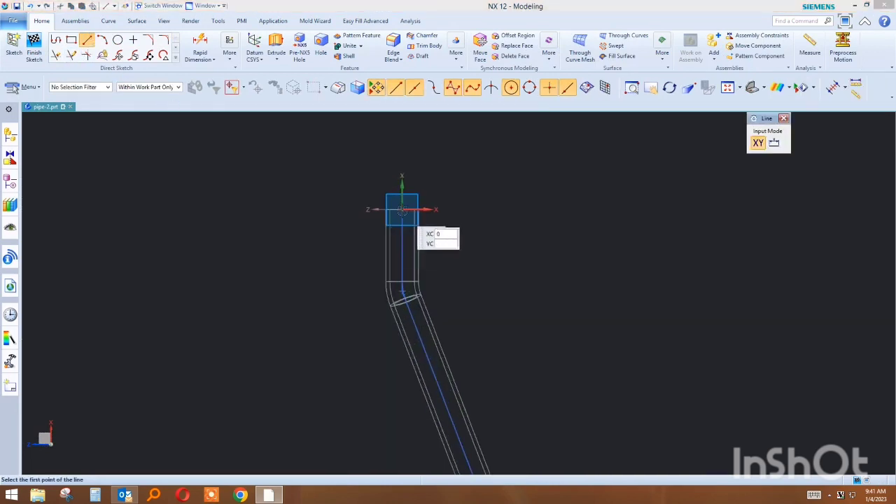
left_click(401, 212)
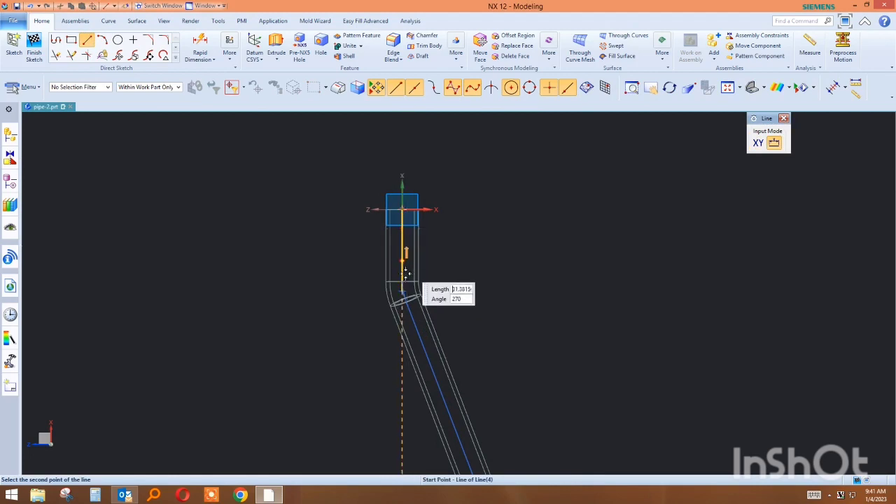
scroll(400, 298, "down", 1)
scroll(402, 308, "down", 1)
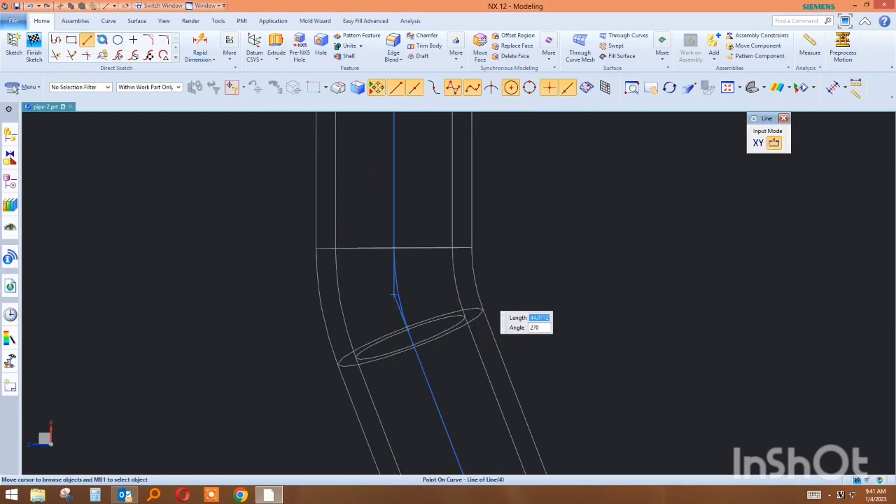
left_click(101, 40)
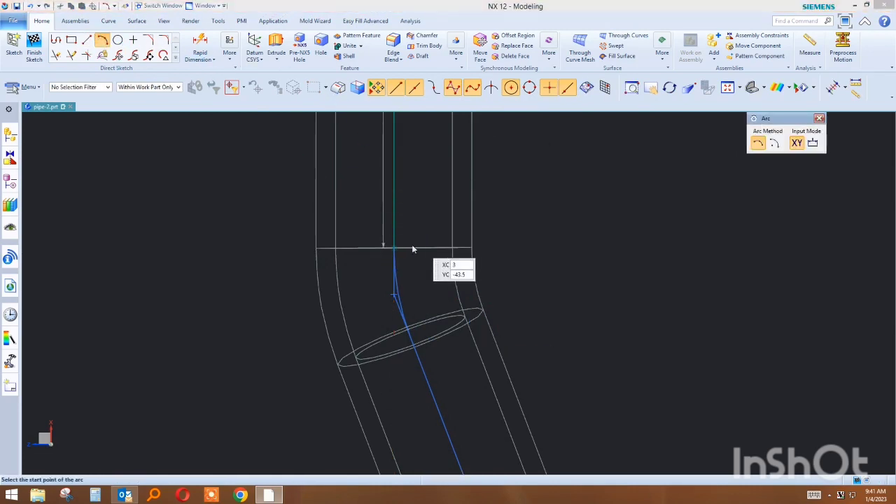
left_click(394, 246)
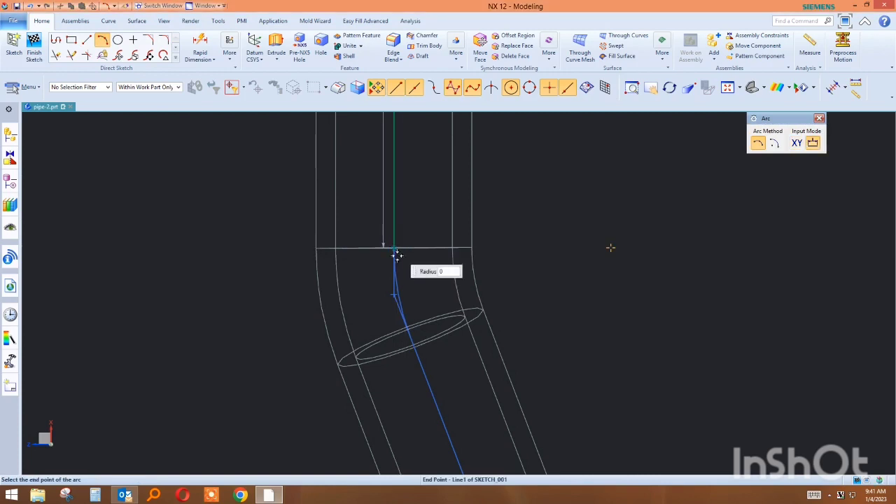
left_click(410, 338)
left_click(399, 294)
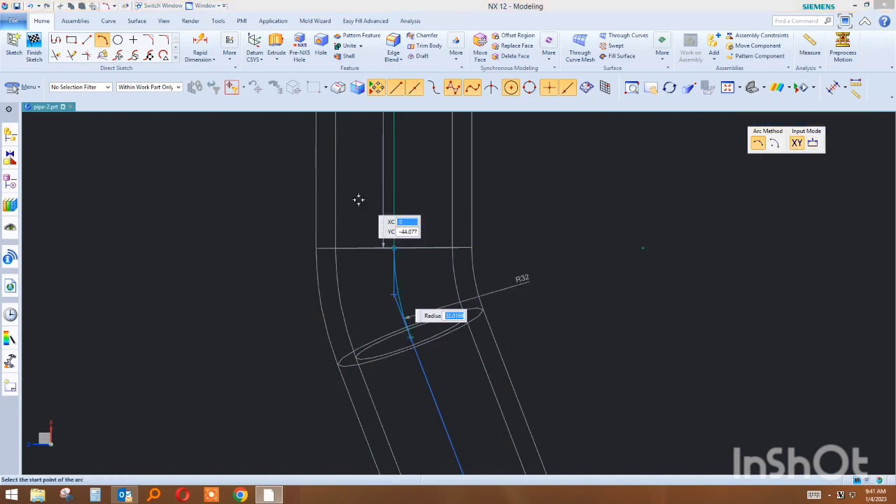
scroll(350, 201, "down", 2)
scroll(351, 201, "down", 3)
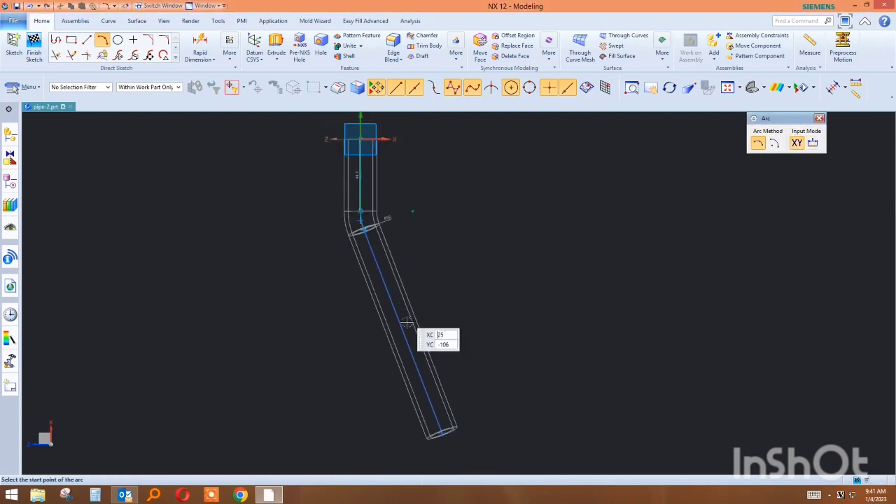
left_click(442, 431)
scroll(399, 255, "up", 2)
scroll(367, 238, "up", 2)
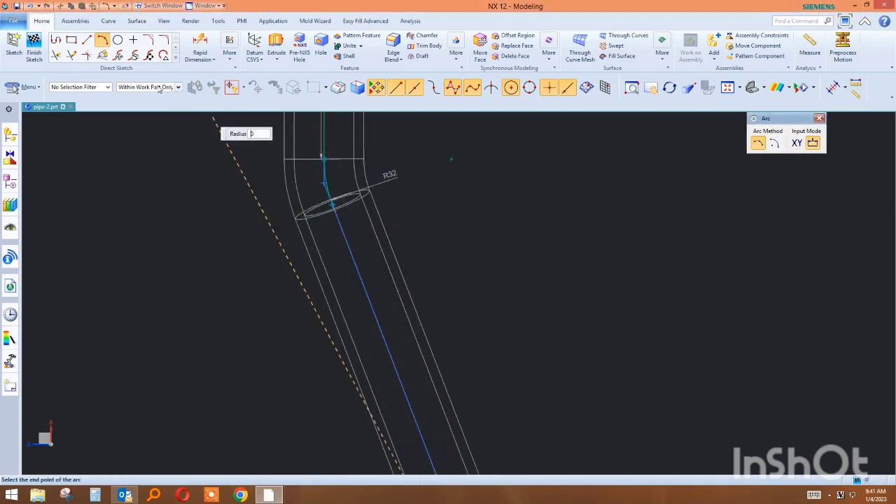
Draw an angled line from the bend's centreline point to the pipe's lower end.
left_click(87, 40)
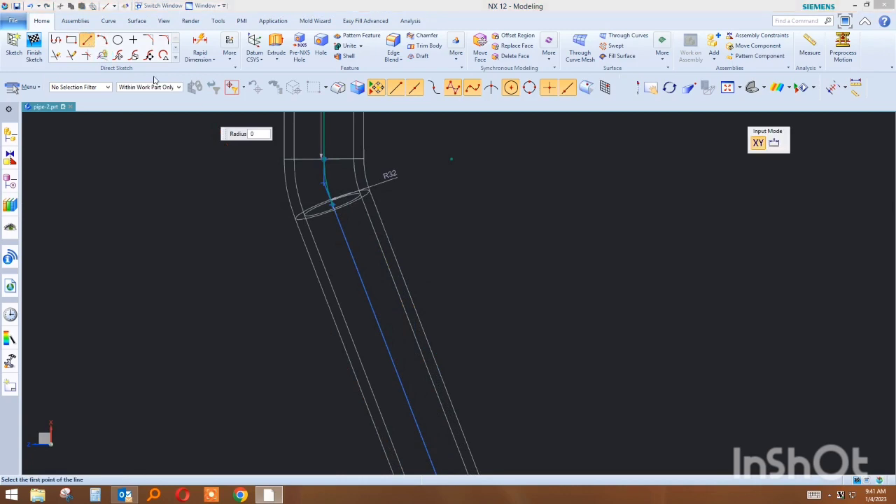
left_click(334, 203)
scroll(333, 204, "down", 3)
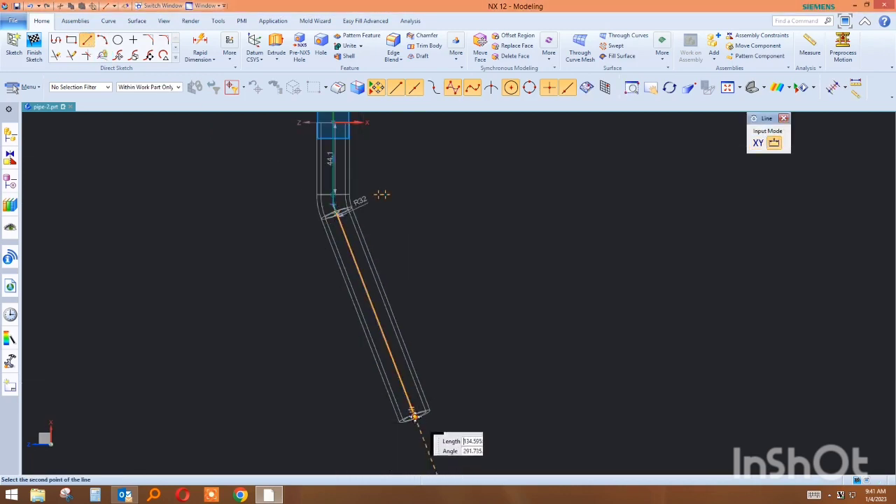
left_click(412, 415)
key("Escape")
scroll(394, 374, "down", 1)
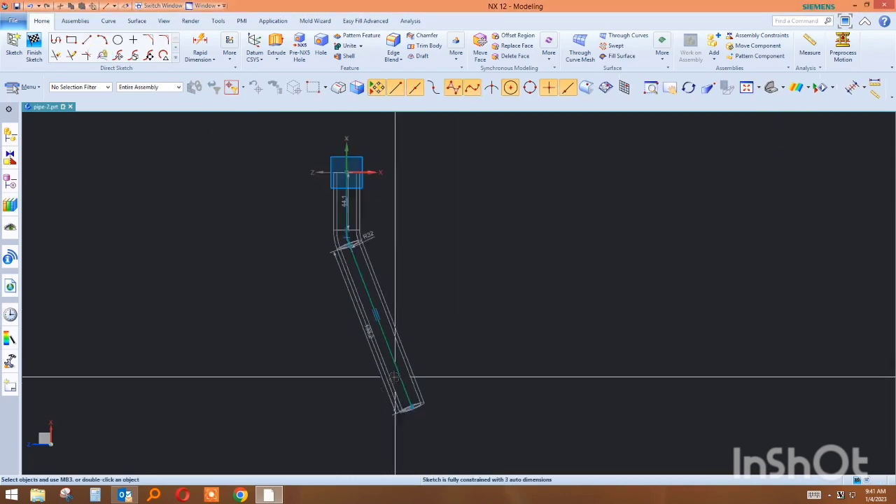
scroll(406, 308, "down", 1)
scroll(406, 309, "up", 1)
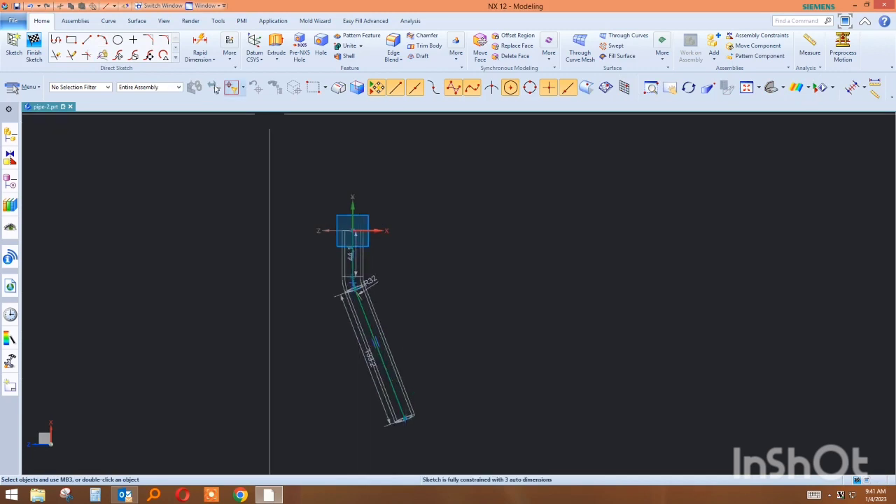
Draw a horizontal top line above the pipe's upper end and extend it.
left_click(88, 41)
left_click(327, 189)
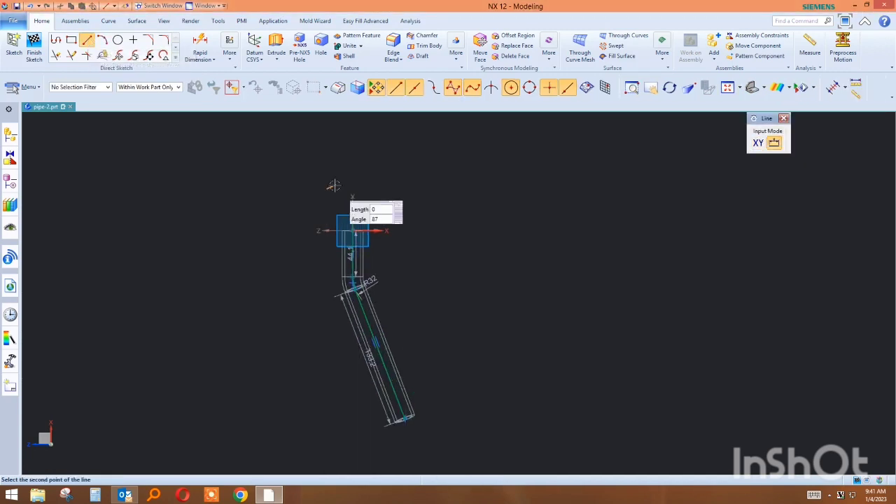
left_click(436, 186)
key("Escape")
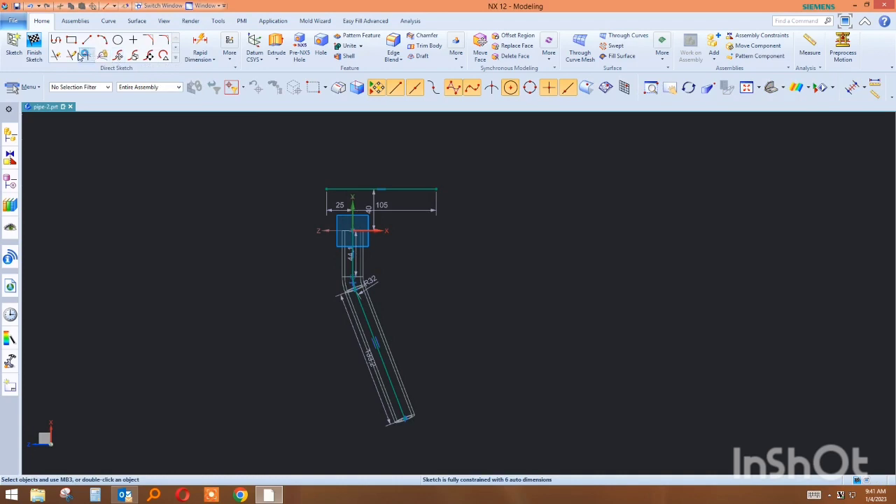
key("e")
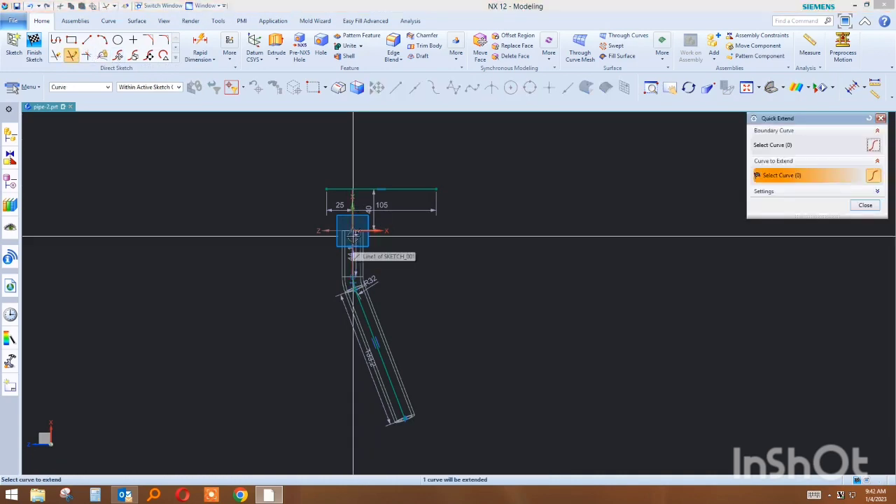
scroll(420, 259, "down", 2)
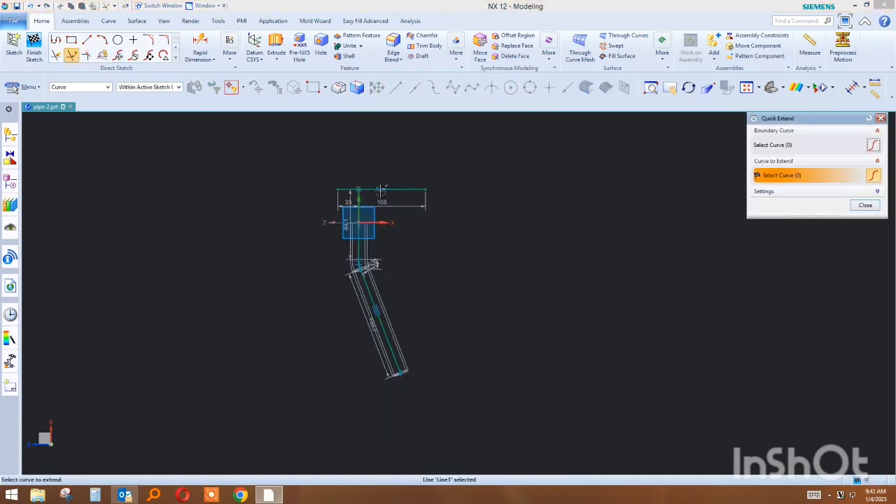
key("Escape")
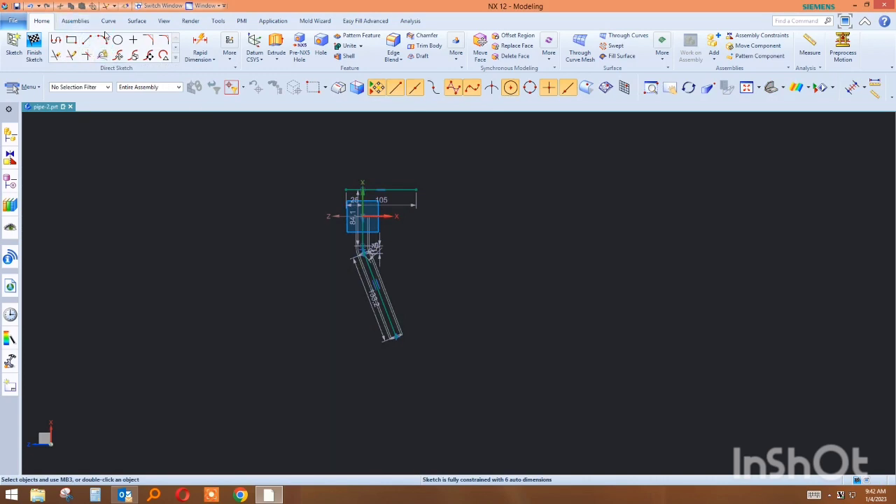
Add a 110 long bottom line and extend the angled centreline down to it.
left_click(86, 40)
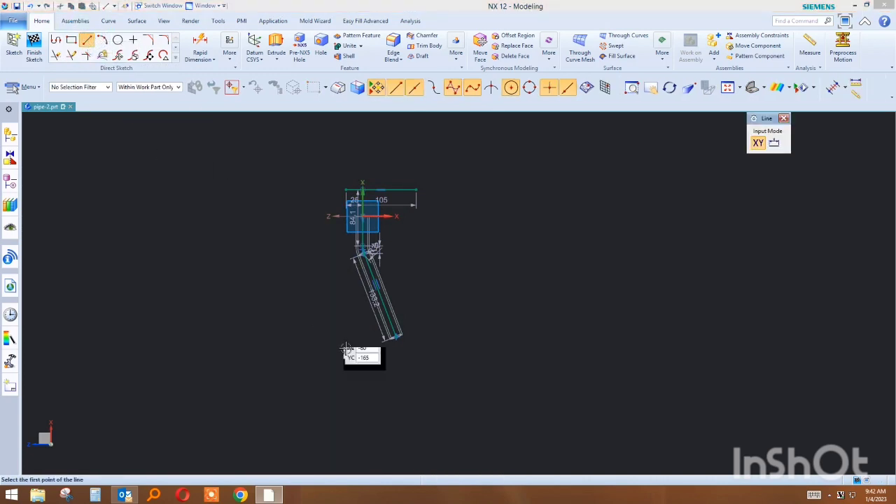
left_click(380, 359)
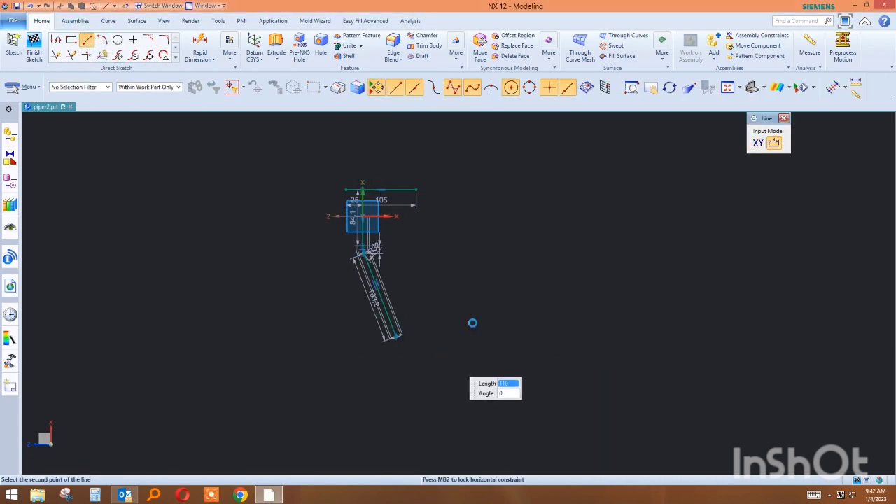
key("Return")
key("e")
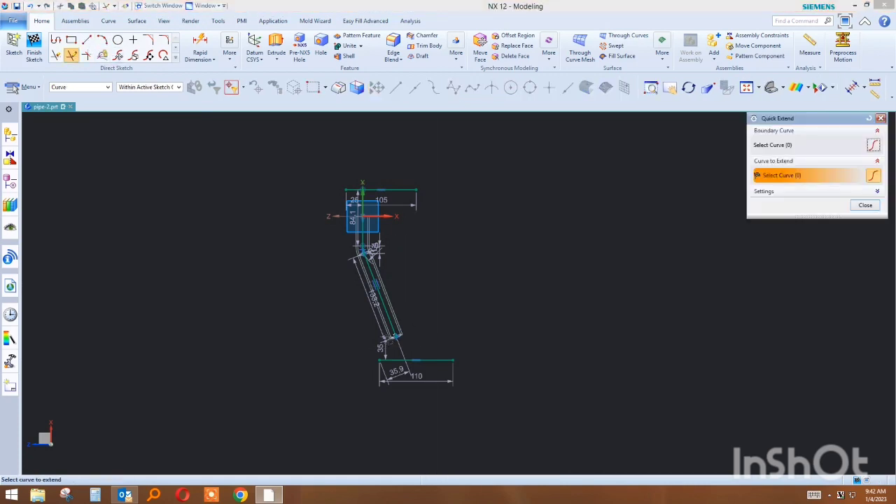
left_click(392, 330)
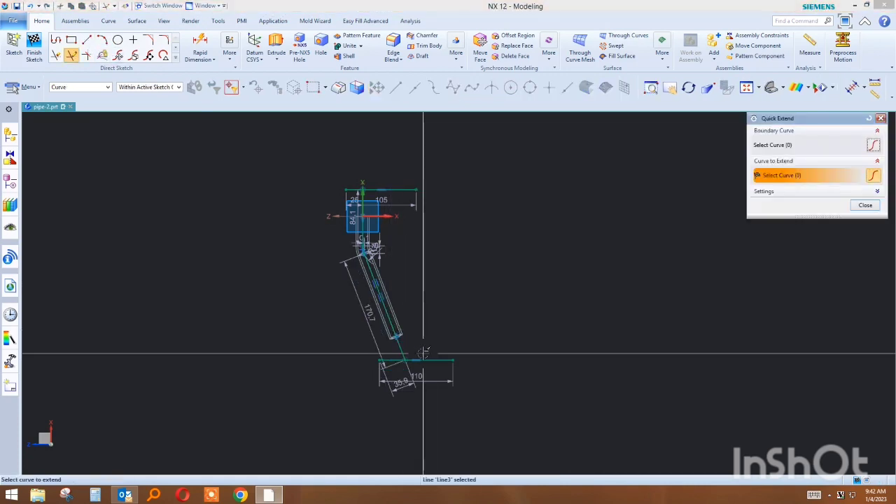
key("Escape")
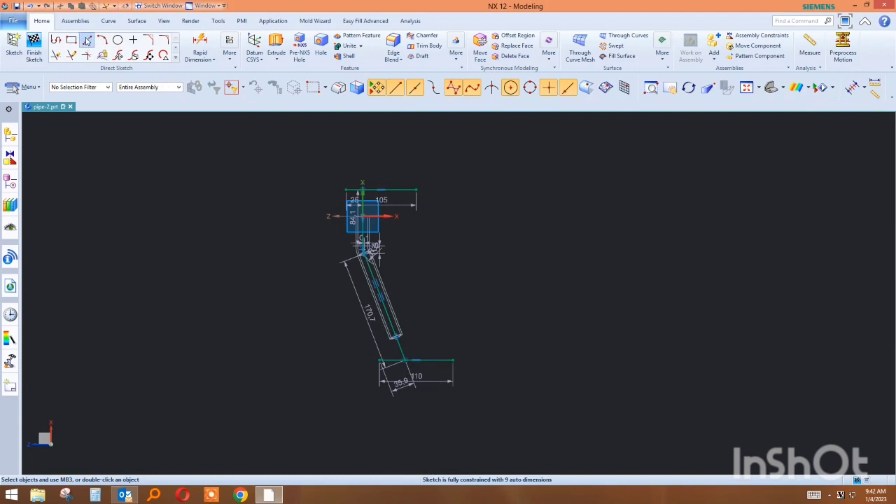
Add a vertical right line, trim the overhangs into a closed loop, and finish the sketch.
left_click(86, 40)
left_click(418, 190)
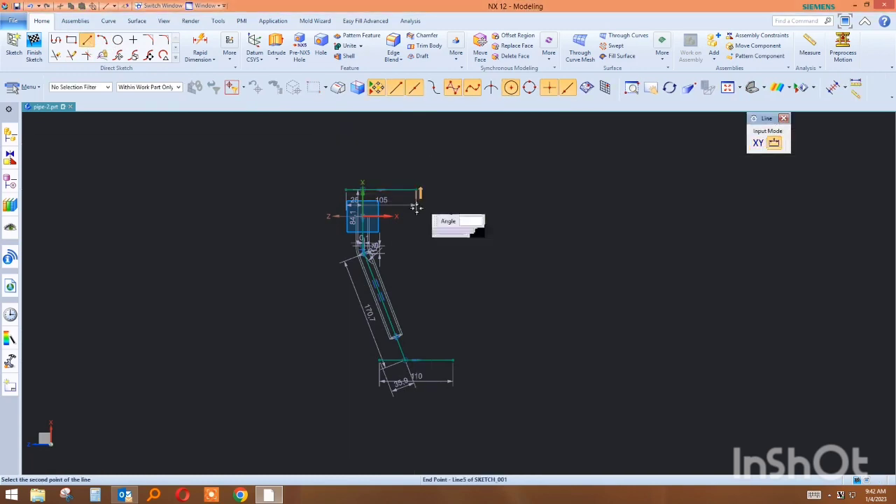
left_click(416, 389)
key("Escape")
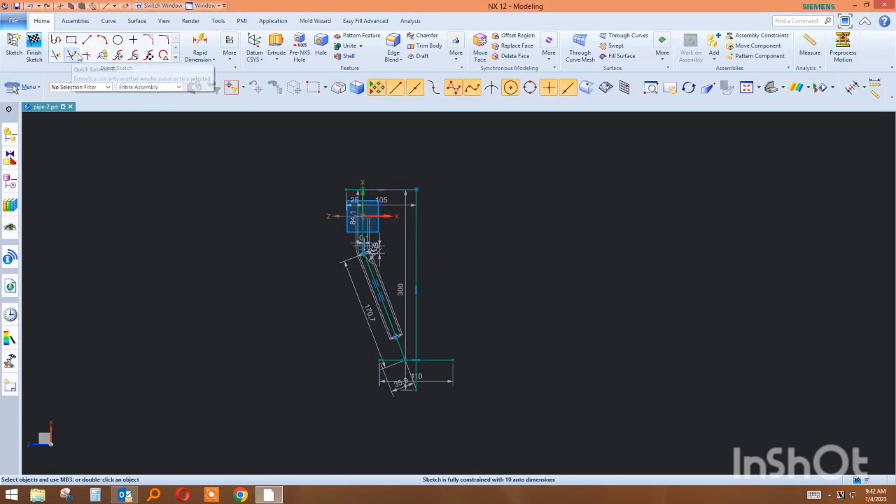
left_click(57, 55)
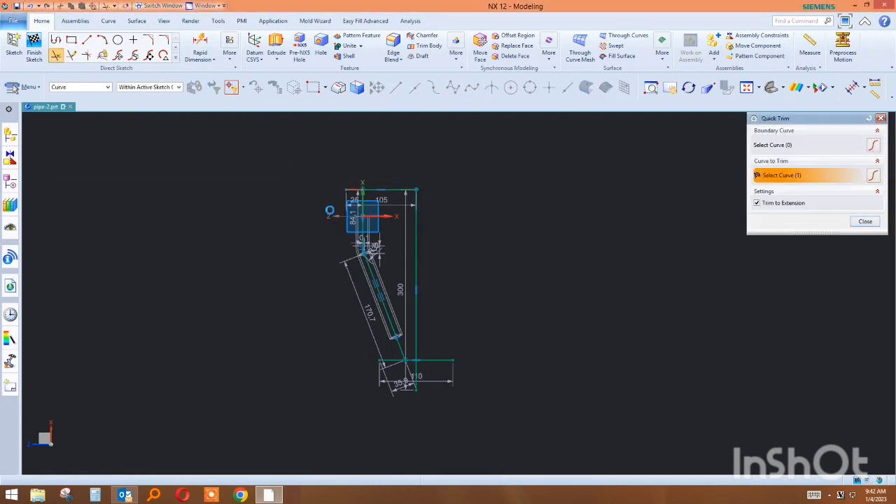
left_click(416, 374)
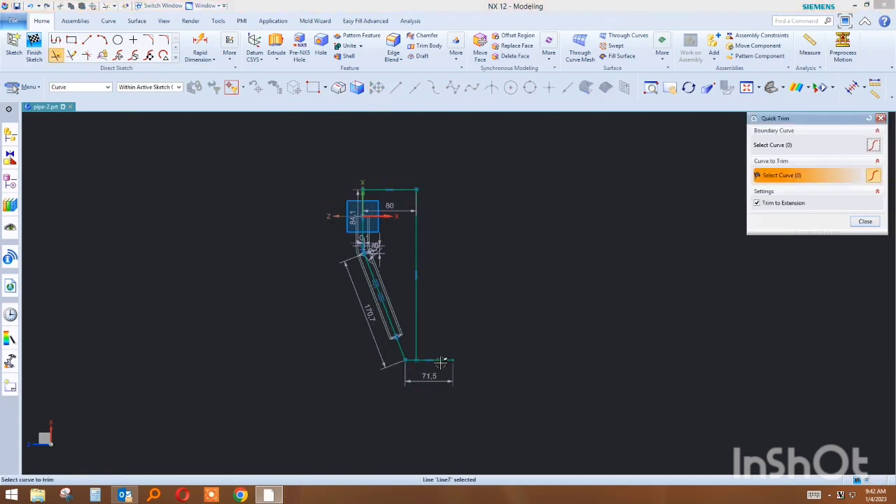
left_click(436, 361)
key("Escape")
right_click(535, 117)
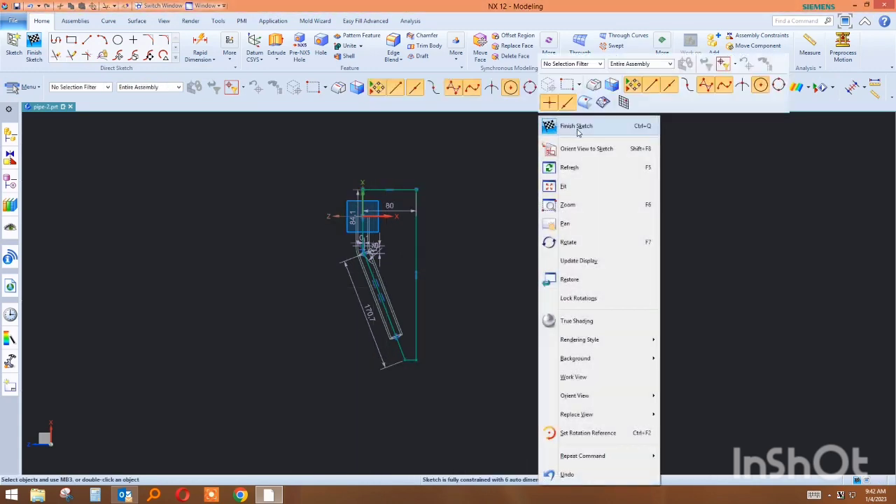
left_click(571, 126)
right_click_drag(392, 164, 378, 149)
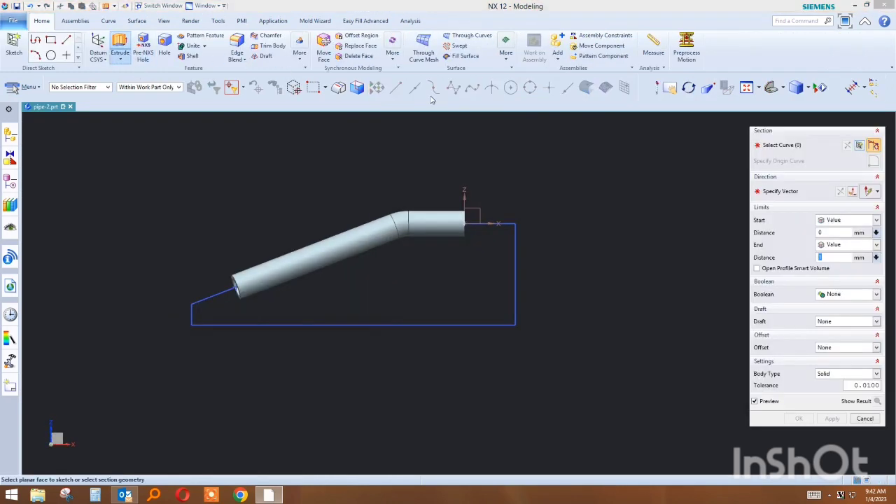
Select the closed sketch loop using Connected Curves and zoom in to inspect it.
left_click(384, 88)
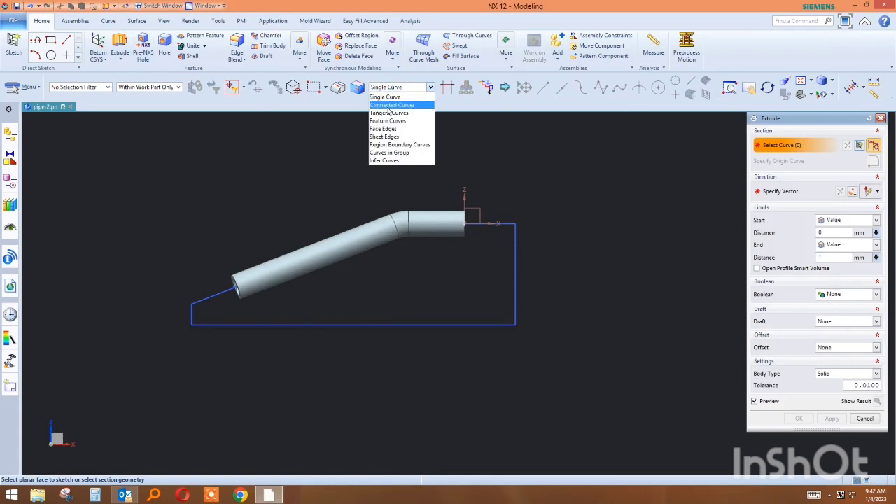
left_click(391, 104)
left_click(516, 235)
middle_click_drag(561, 261, 598, 257)
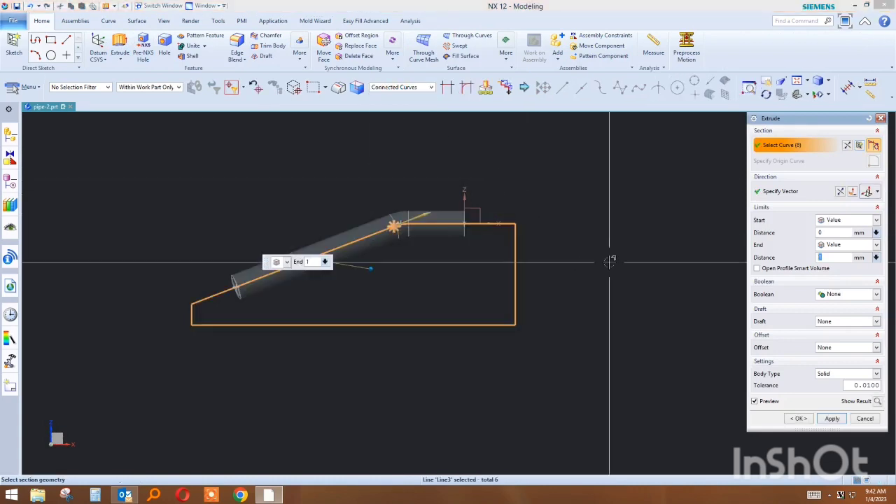
scroll(320, 208, "up", 2)
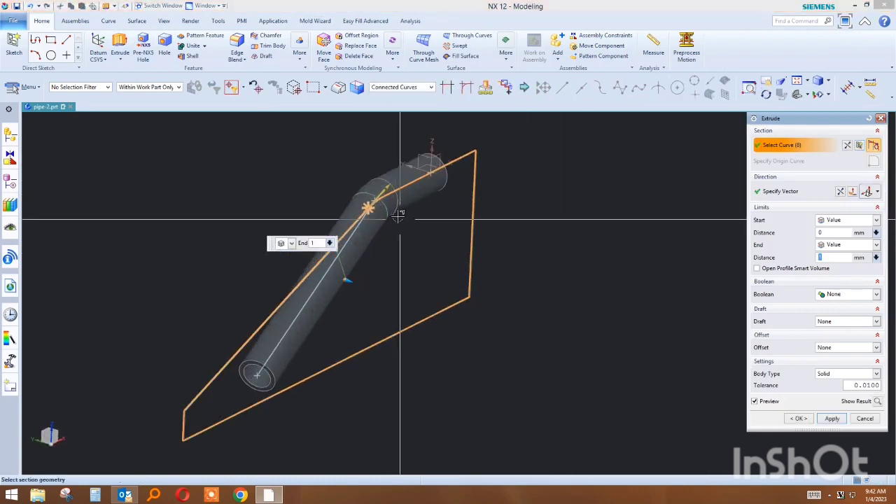
scroll(321, 209, "up", 3)
scroll(320, 208, "up", 3)
scroll(321, 208, "up", 3)
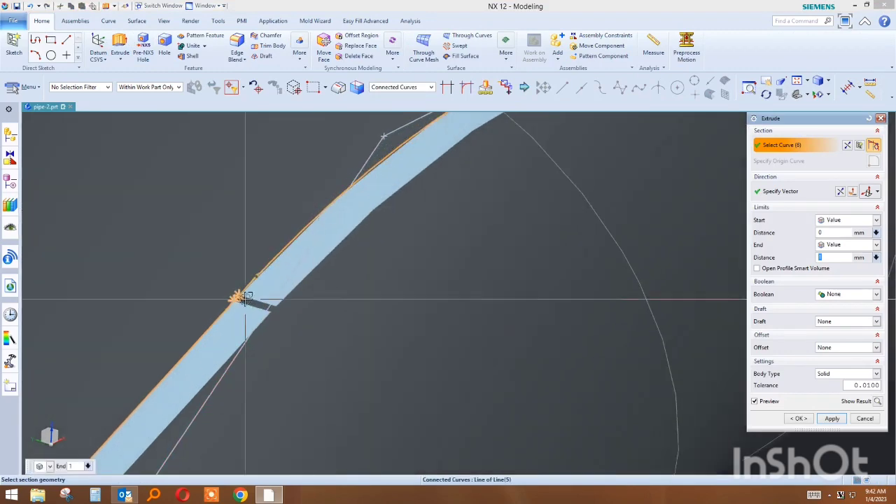
scroll(236, 296, "up", 3)
scroll(231, 252, "up", 3)
scroll(356, 264, "up", 2)
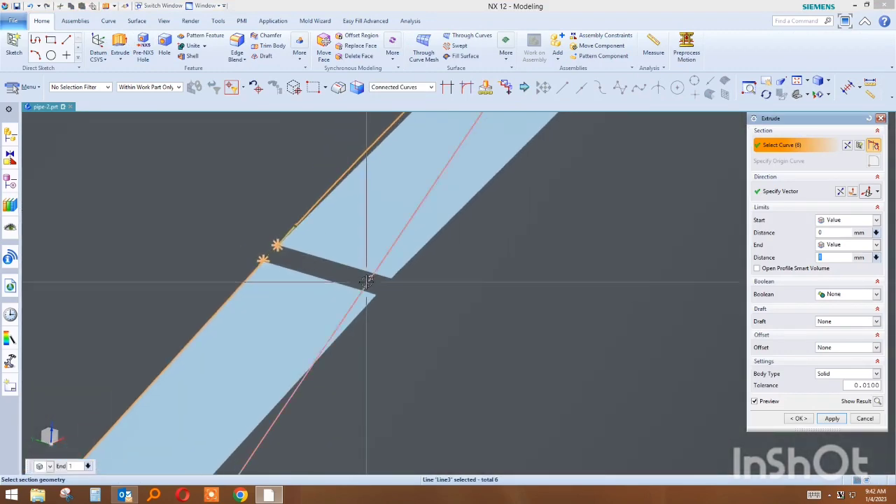
scroll(356, 263, "down", 2)
Cancel the extrusion without creating a body and zoom back out to the whole pipe.
left_click(865, 419)
scroll(419, 294, "down", 2)
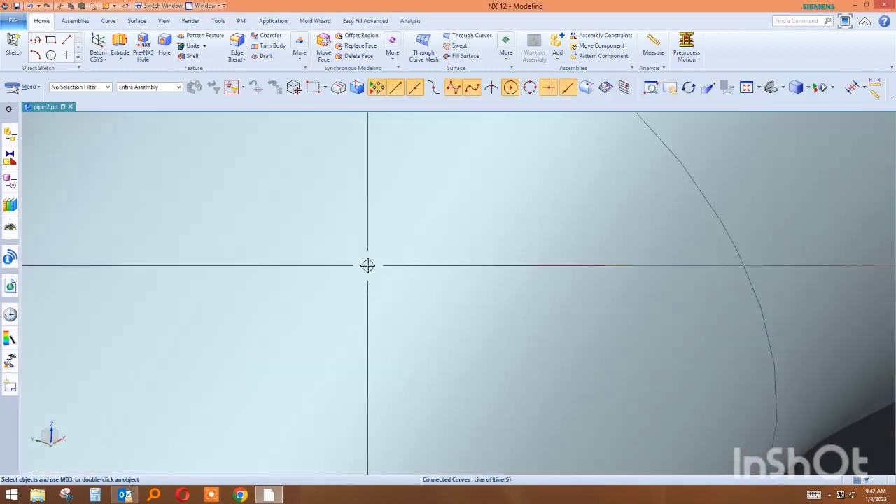
scroll(368, 266, "down", 2)
scroll(375, 251, "down", 2)
scroll(375, 247, "down", 2)
scroll(374, 246, "down", 2)
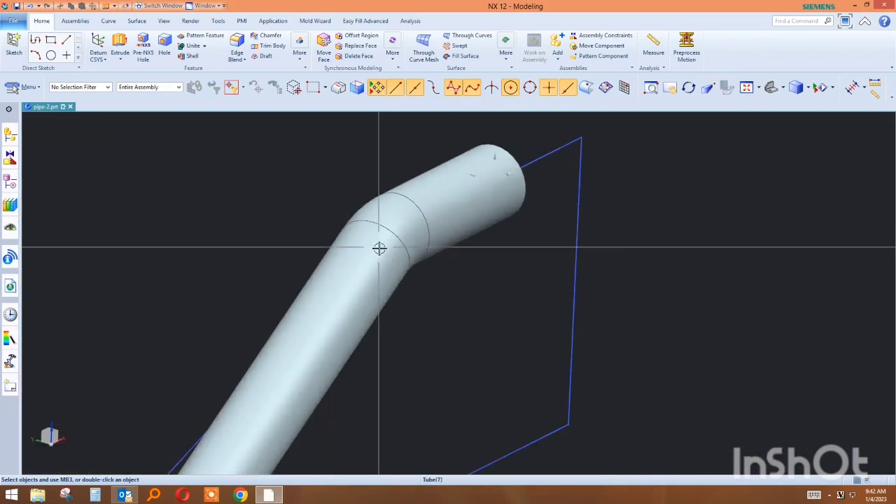
scroll(380, 248, "down", 2)
right_click(572, 216)
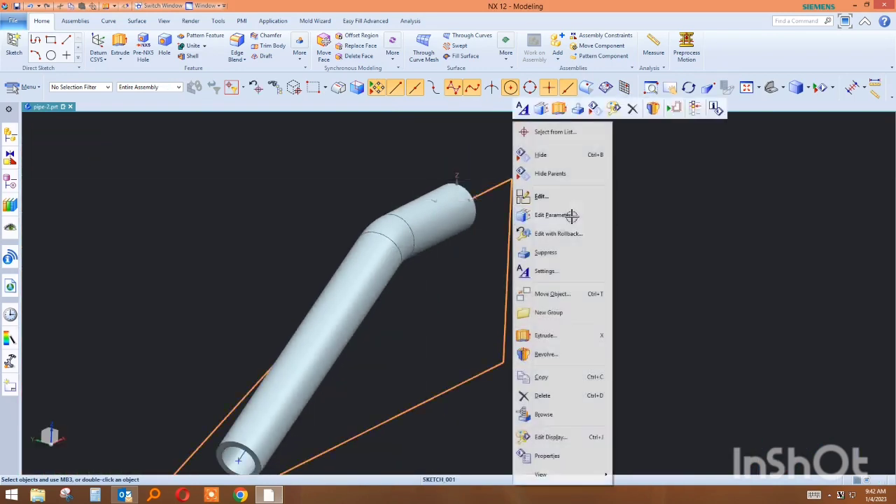
left_click(563, 229)
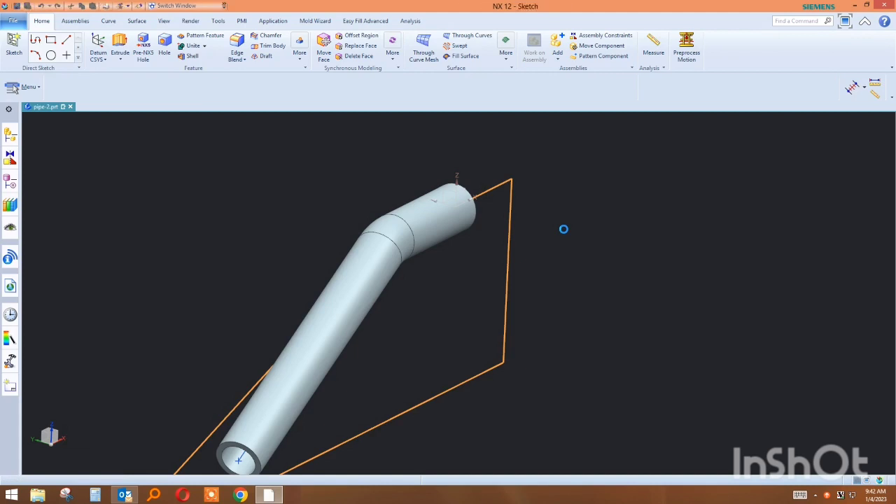
scroll(390, 210, "up", 2)
scroll(388, 220, "up", 2)
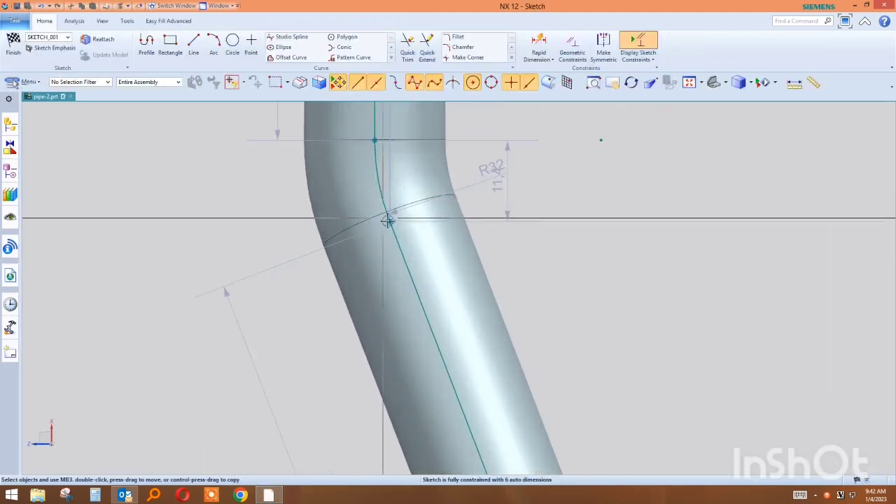
scroll(388, 220, "up", 2)
scroll(388, 218, "up", 2)
scroll(388, 219, "up", 2)
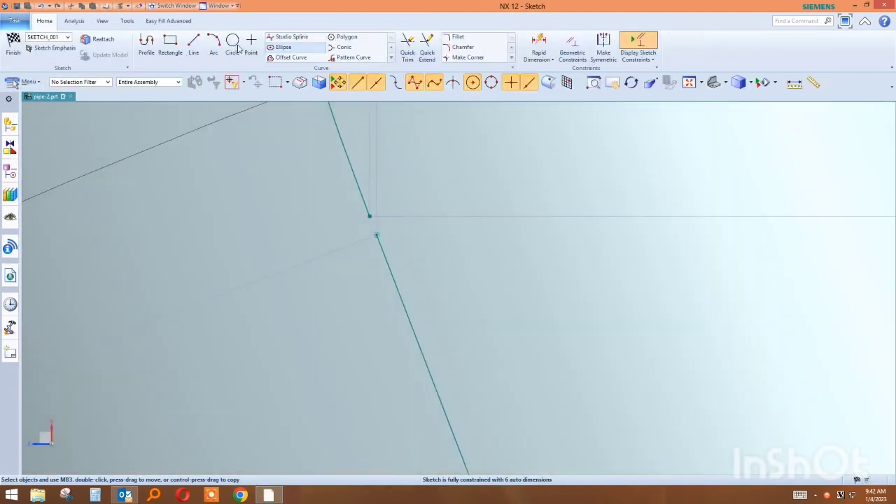
left_click(195, 46)
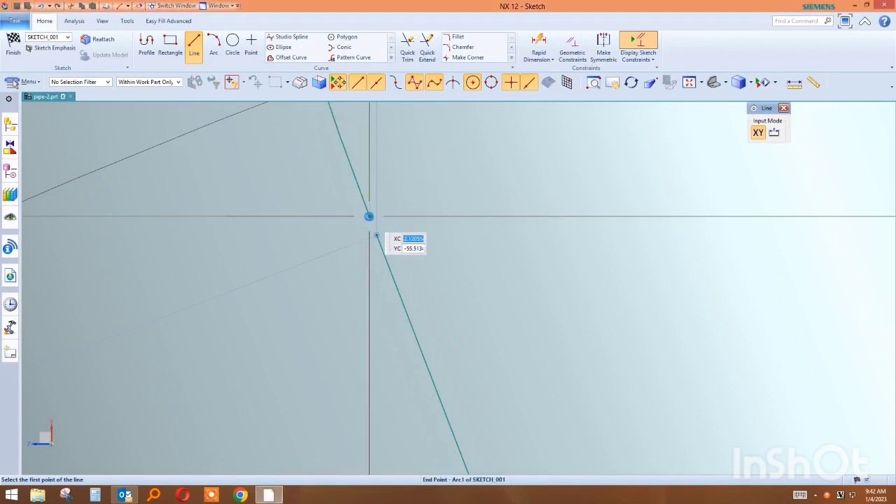
left_click(368, 216)
key("Escape")
scroll(415, 247, "down", 2)
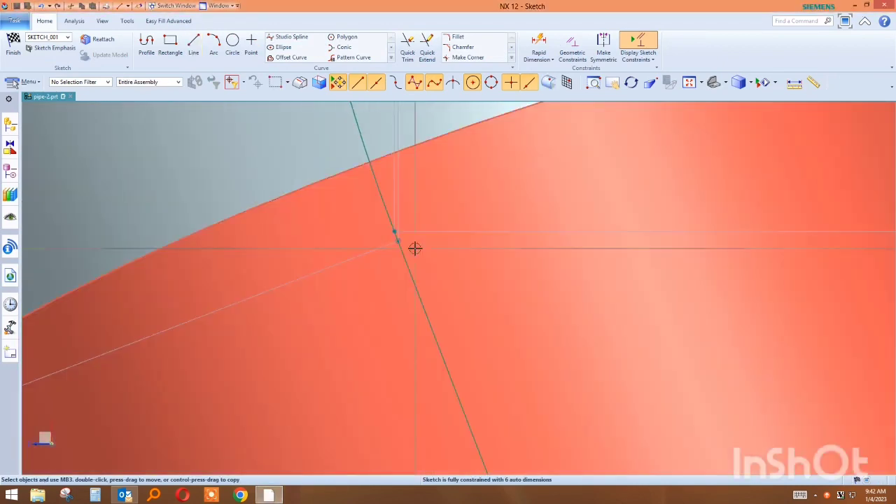
scroll(398, 254, "down", 2)
scroll(397, 260, "down", 2)
right_click(252, 132)
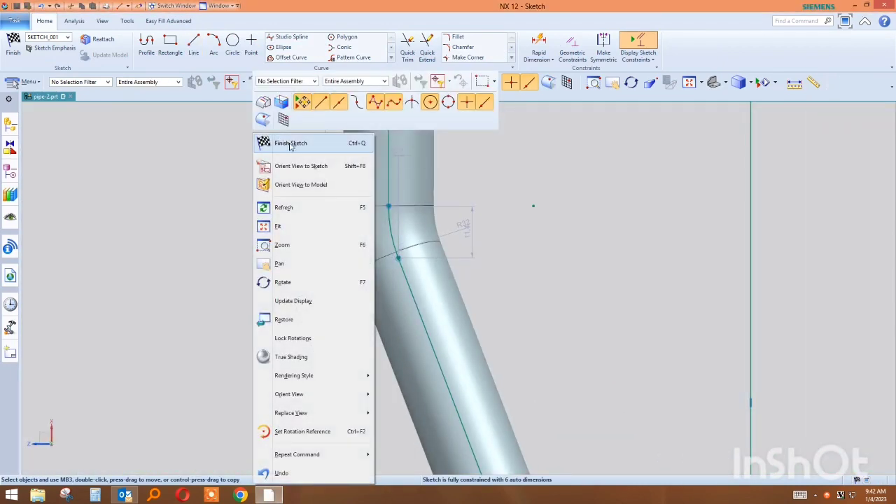
left_click(290, 144)
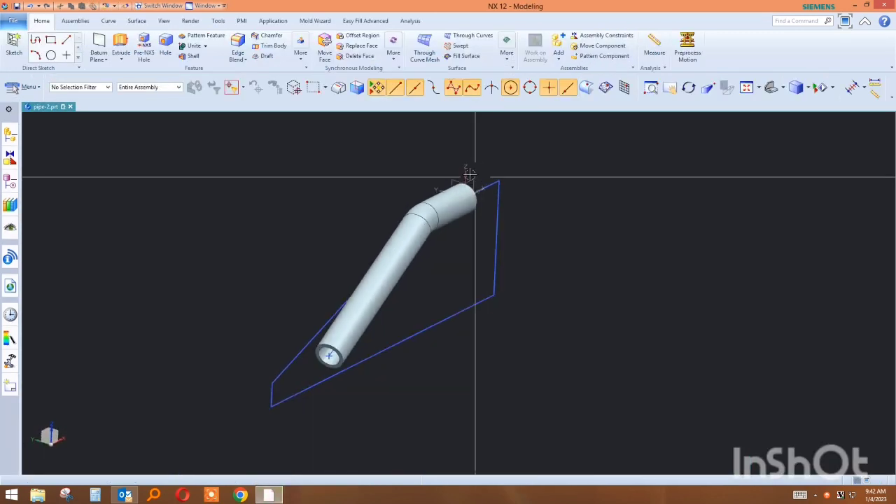
Extrude the connected sketch outline symmetrically, 31 mm each side, into a solid block.
left_click(121, 43)
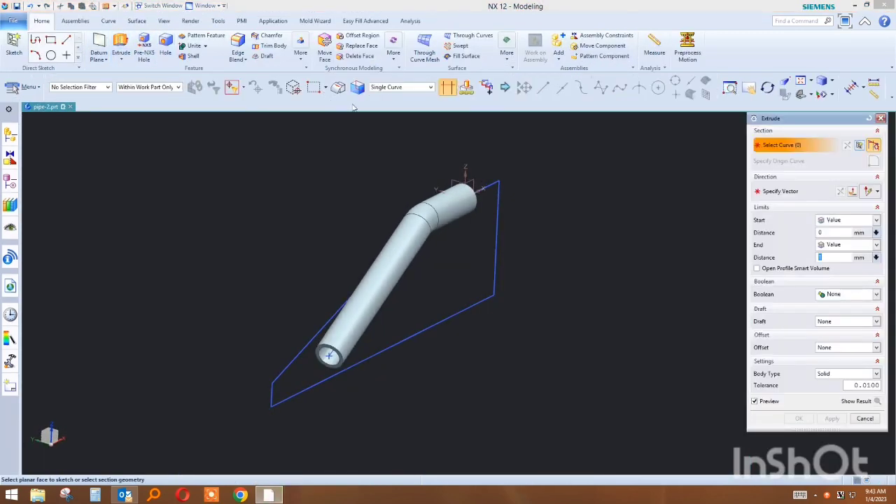
left_click(402, 87)
left_click(392, 102)
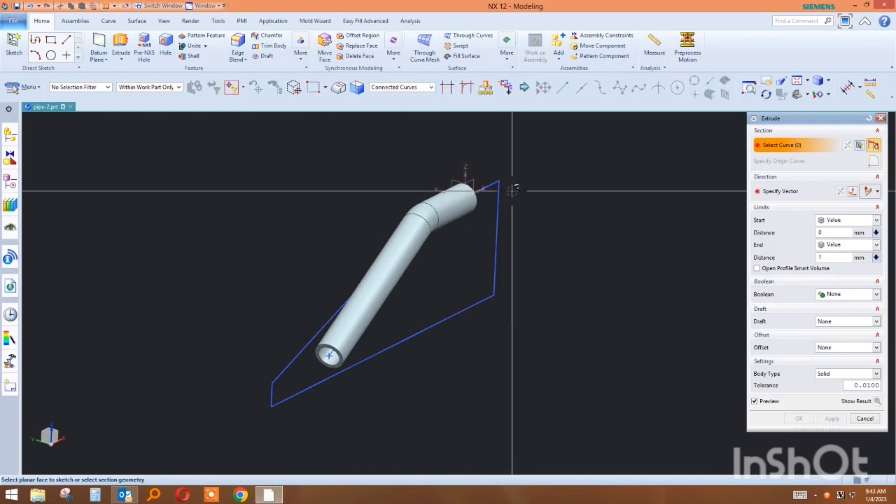
left_click(505, 201)
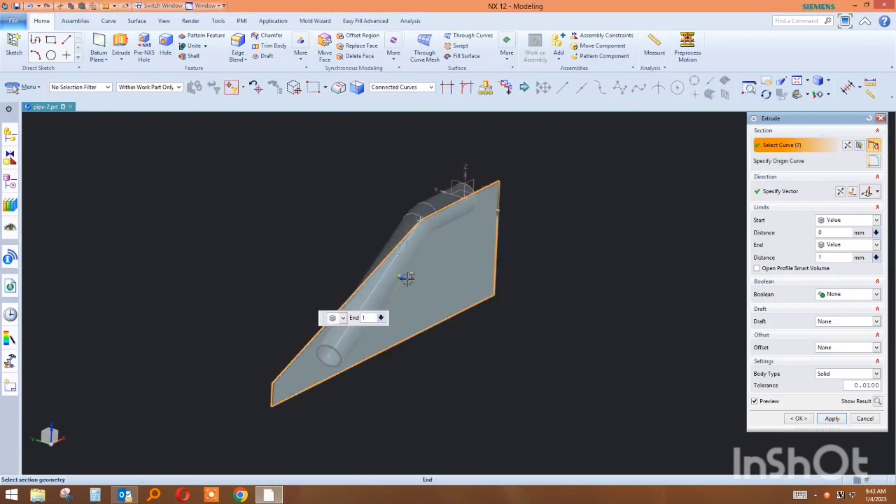
left_click_drag(415, 278, 441, 288)
left_click(848, 246)
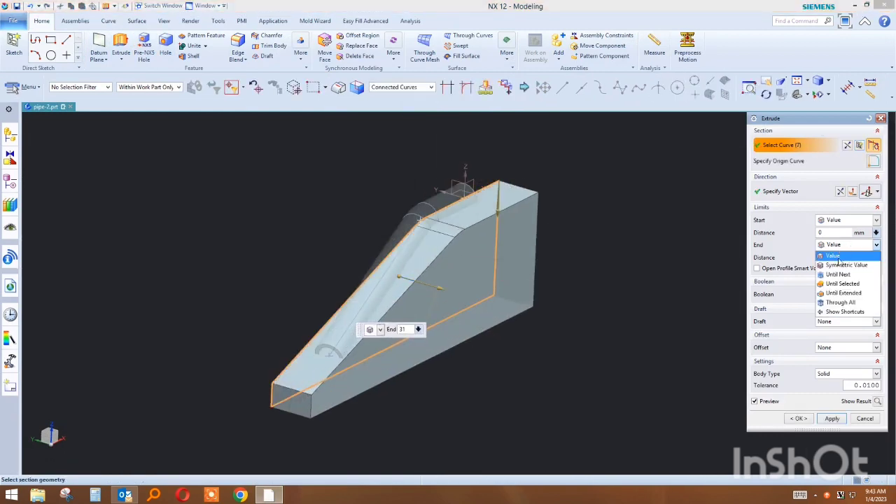
left_click(841, 265)
left_click(798, 396)
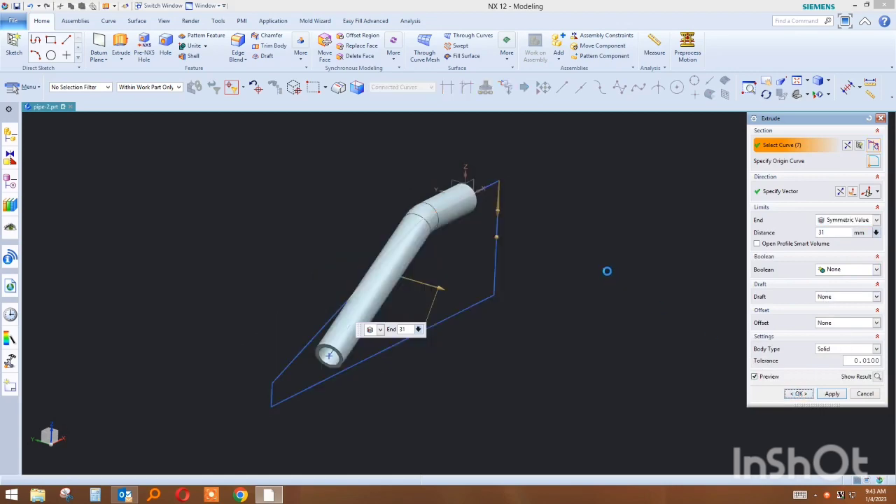
mouse_move(606, 270)
middle_mouse_down()
mouse_move(583, 240)
mouse_move(572, 261)
mouse_move(529, 234)
middle_mouse_up()
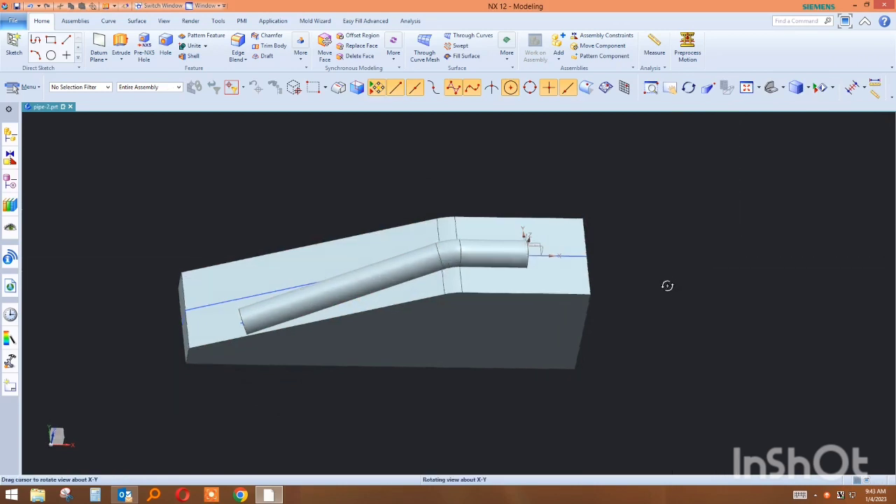
Hide the extruded block and the SKETCH_001 outline so only the pipe shows.
mouse_move(666, 284)
middle_mouse_down()
mouse_move(660, 310)
mouse_move(655, 271)
middle_mouse_up()
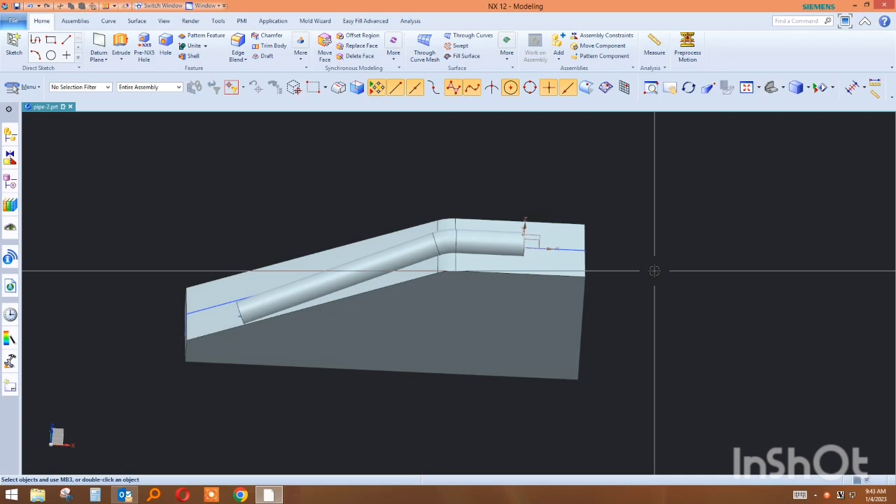
left_click(518, 304)
left_click(690, 258)
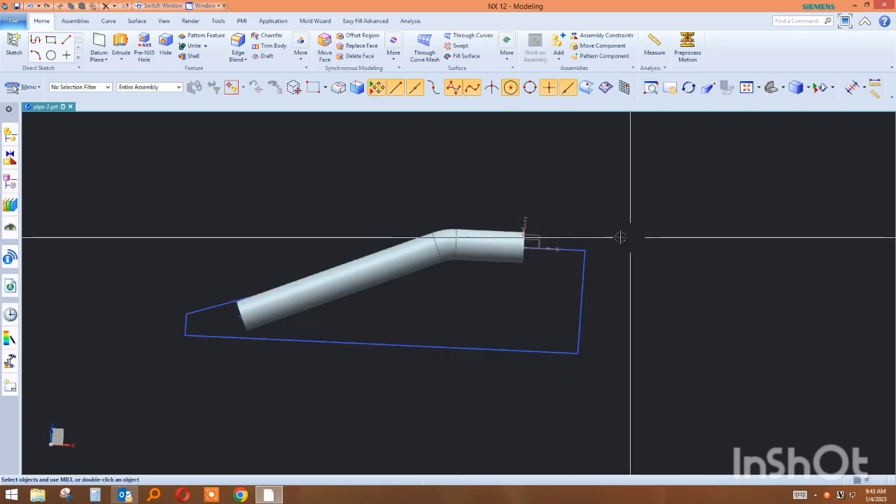
left_click(586, 273)
left_click(715, 258)
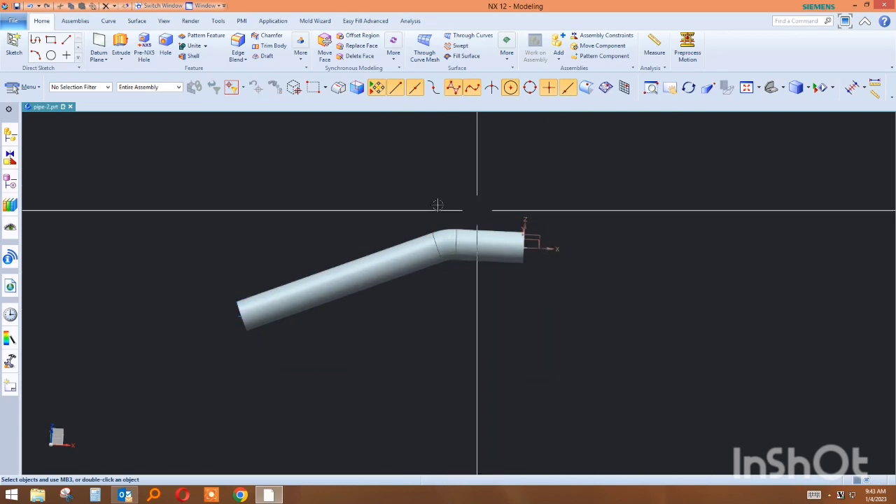
left_click(28, 86)
mouse_move(32, 162)
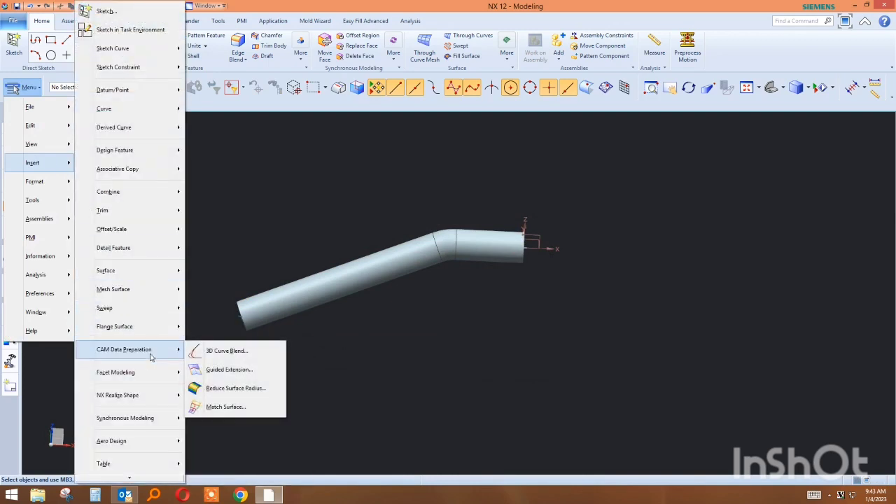
mouse_move(133, 326)
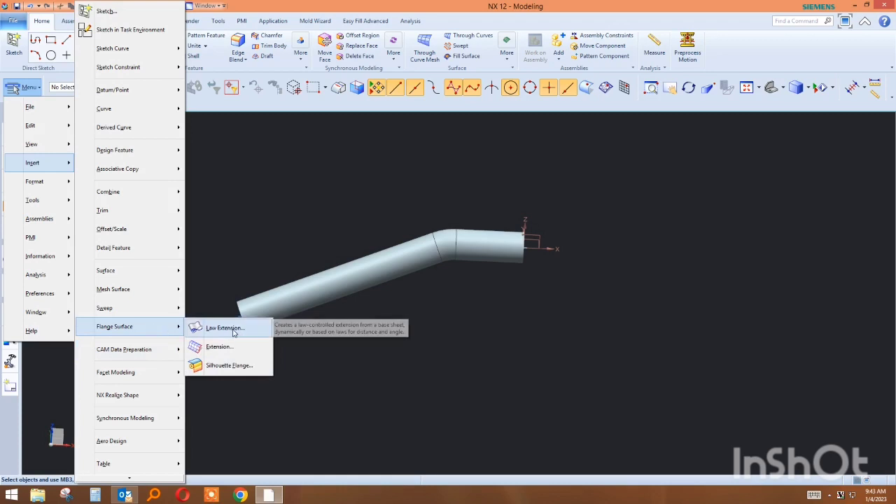
Start a Law Extension using the pipe's curves along its full length as the base.
left_click(225, 328)
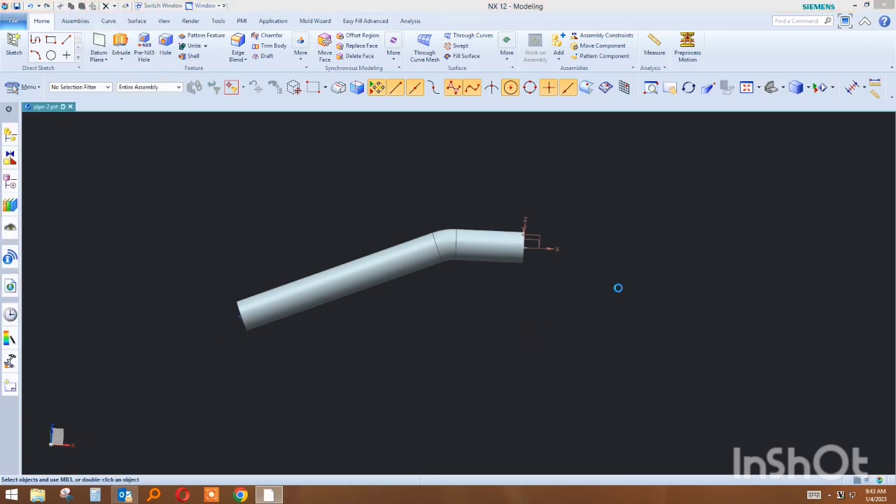
left_click(638, 183)
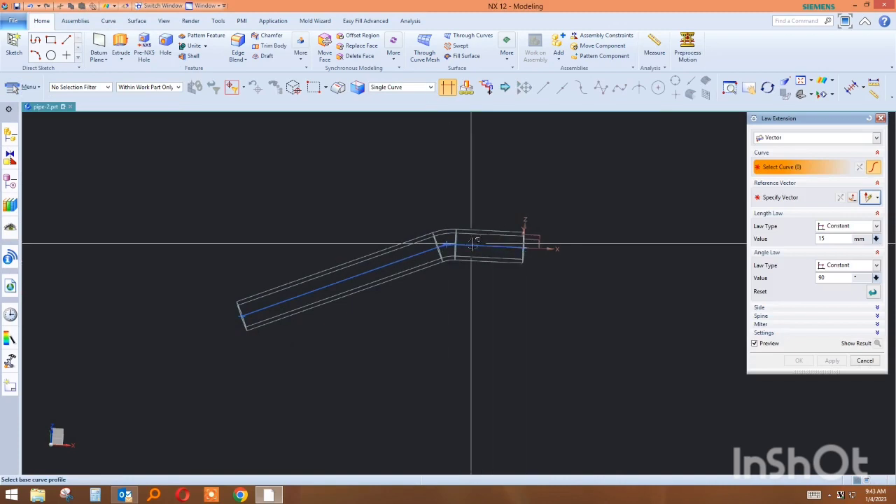
left_click(495, 245)
scroll(483, 256, "up", 4)
scroll(488, 259, "up", 1)
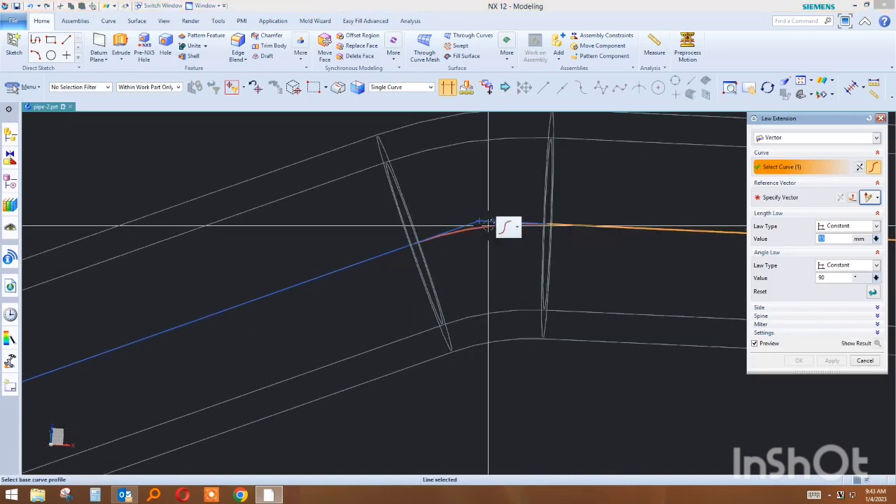
left_click(376, 258)
scroll(464, 208, "down", 2)
scroll(460, 123, "down", 3)
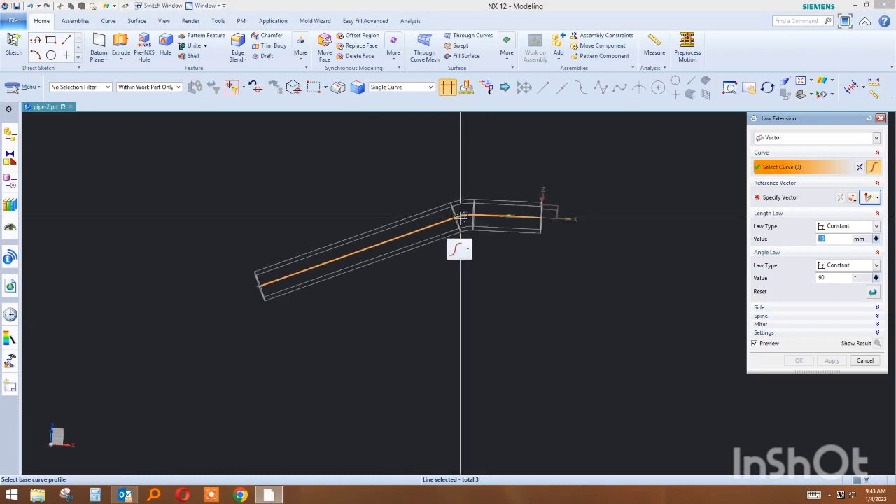
scroll(427, 166, "down", 1)
right_click(426, 166)
middle_click(427, 166)
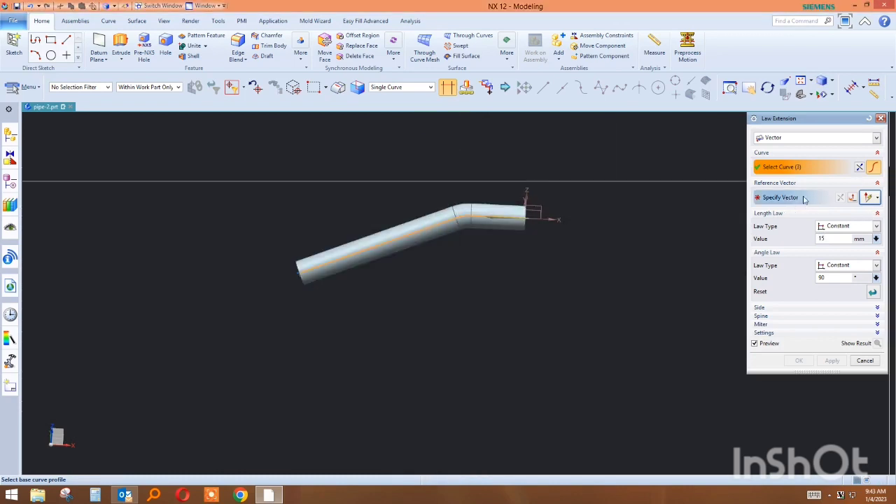
Extend the sheet along Z with a constant 50 mm length at 90°, and apply.
left_click(462, 273)
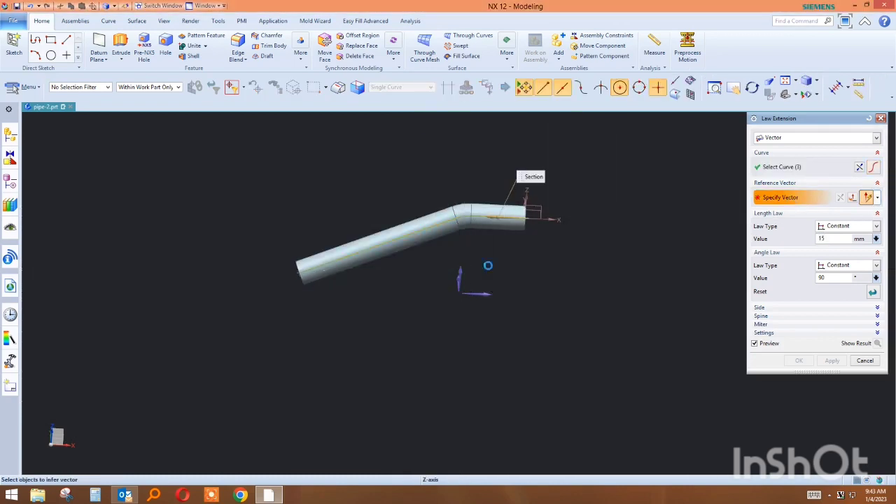
mouse_move(536, 256)
middle_mouse_down()
mouse_move(578, 242)
mouse_move(604, 260)
mouse_move(594, 266)
middle_mouse_up()
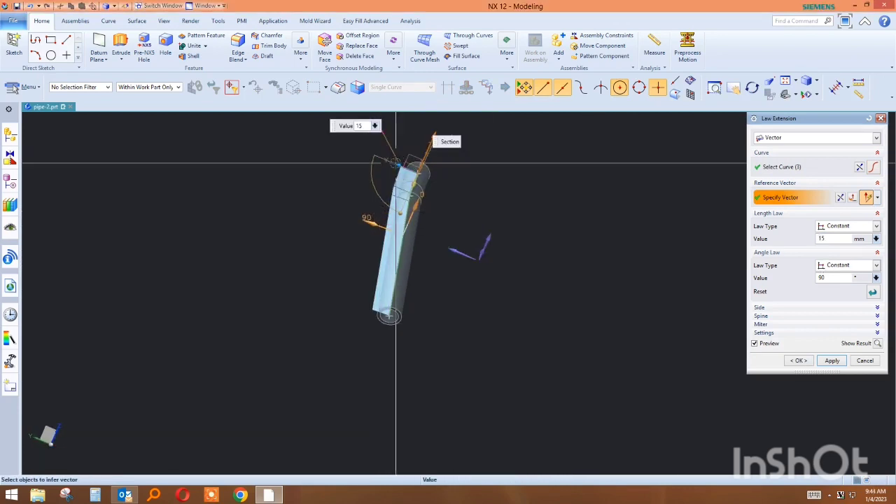
left_click_drag(389, 158, 356, 146)
mouse_move(688, 285)
middle_mouse_down()
mouse_move(585, 312)
mouse_move(567, 305)
middle_mouse_up()
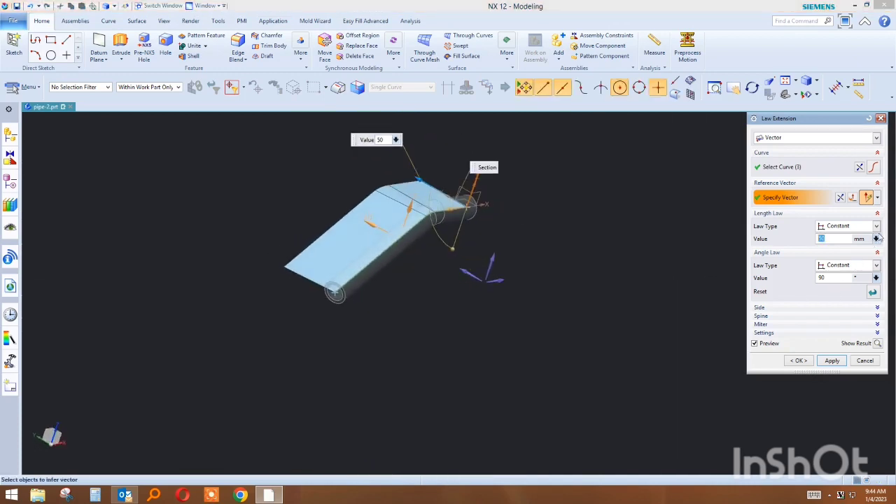
left_click(876, 239)
left_click(875, 238)
left_click(875, 239)
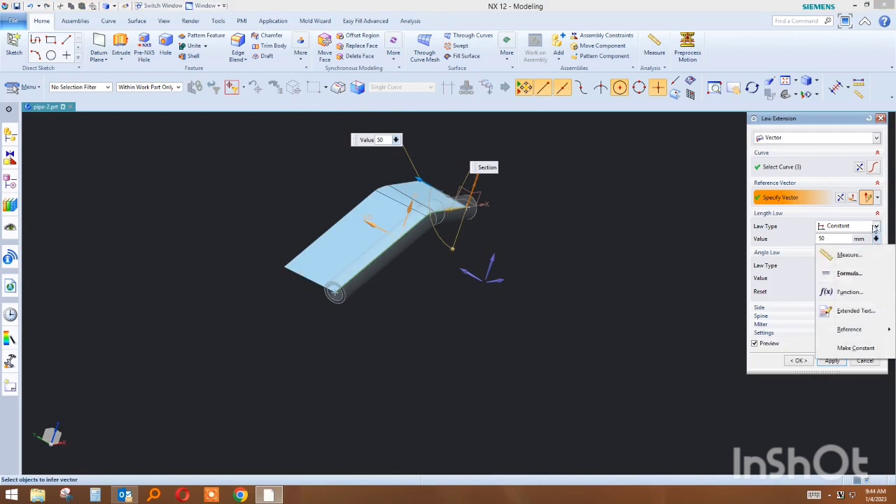
left_click(876, 226)
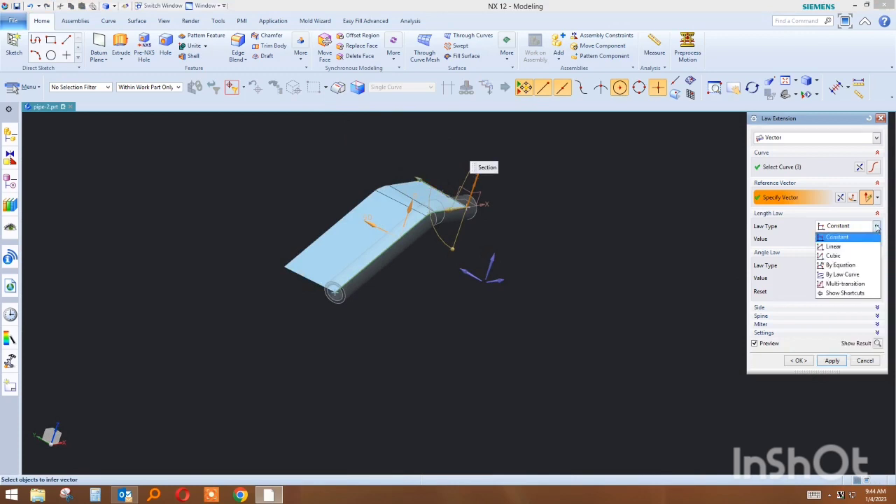
left_click(876, 226)
left_click(832, 360)
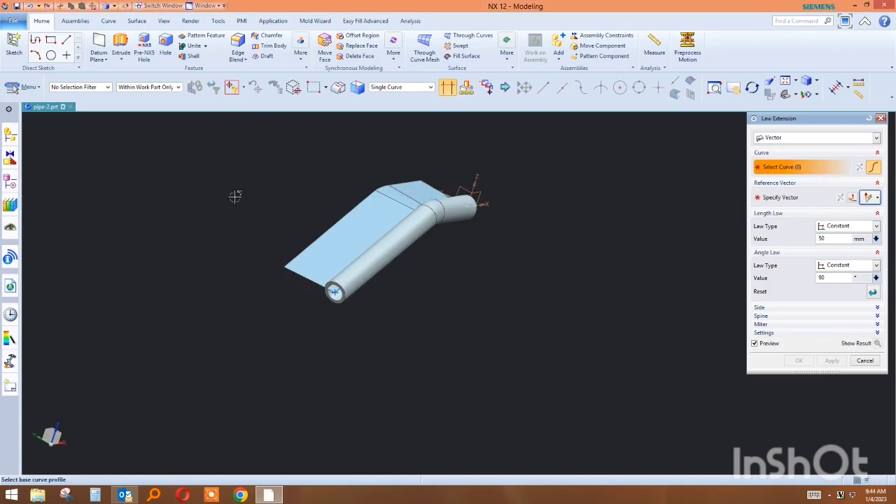
In wireframe, select the pipe centre's line, arc and line as the base curves.
left_click(252, 214)
left_click(342, 286)
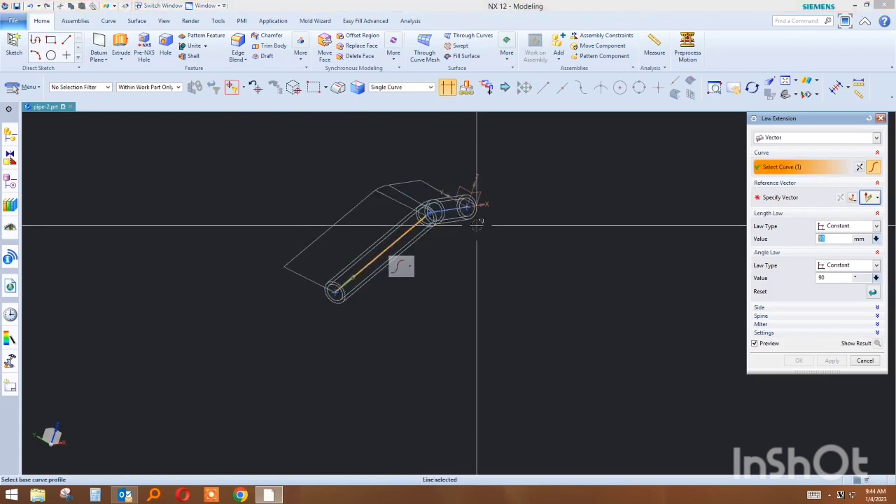
scroll(382, 202, "up", 3)
scroll(381, 203, "up", 3)
scroll(375, 203, "up", 3)
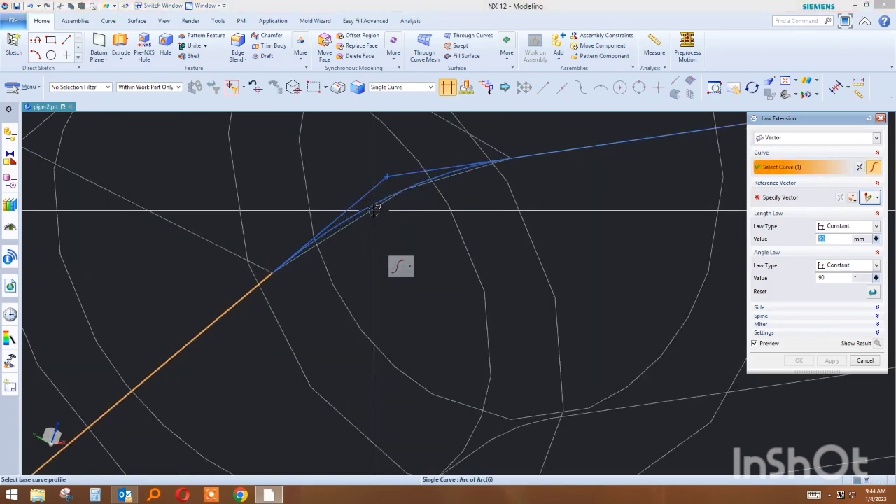
left_click(362, 208)
left_click(532, 155)
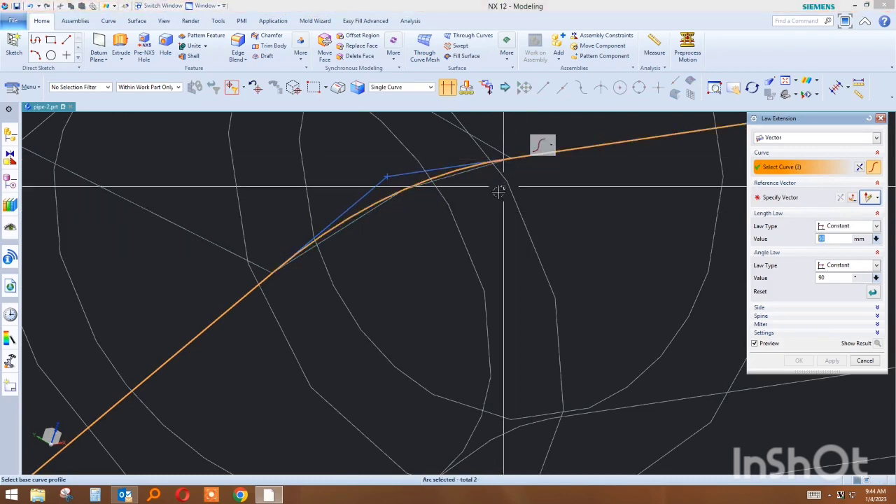
scroll(417, 209, "down", 3)
scroll(418, 210, "down", 4)
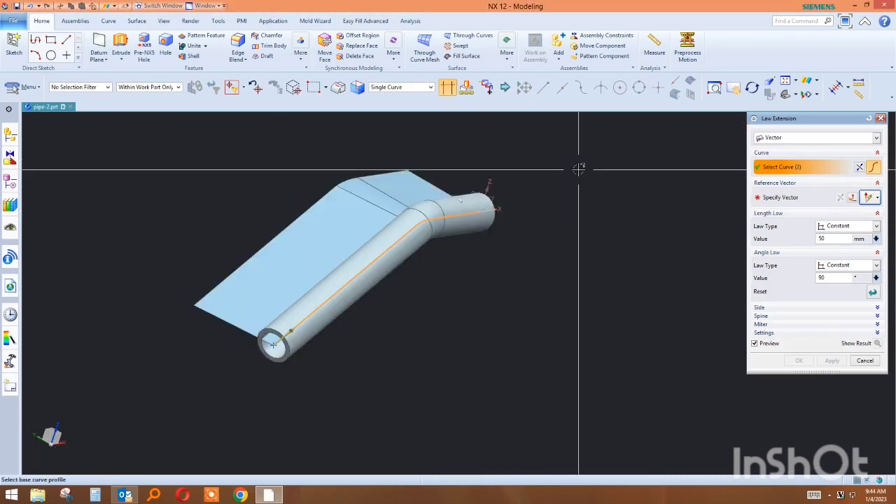
Set the extension direction along Z to create the 50 mm sheet on the opposite side.
mouse_move(544, 226)
middle_mouse_down()
mouse_move(574, 222)
mouse_move(563, 223)
middle_mouse_up()
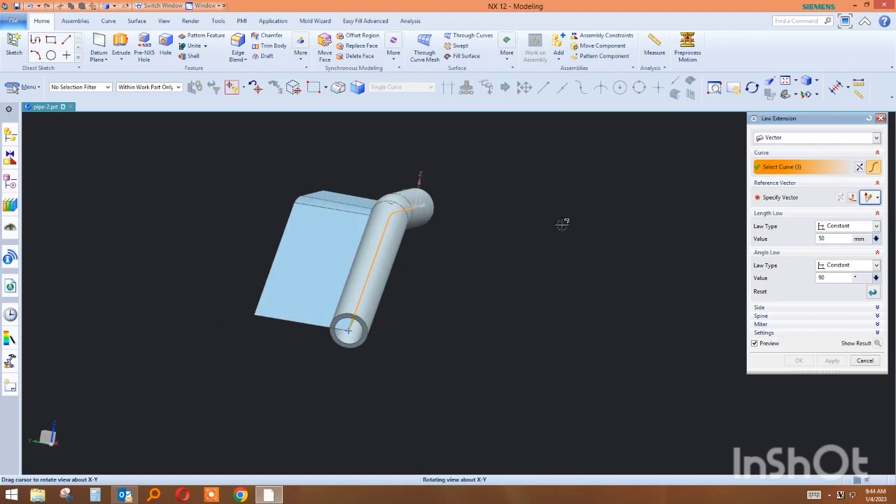
left_click(778, 196)
left_click(467, 271)
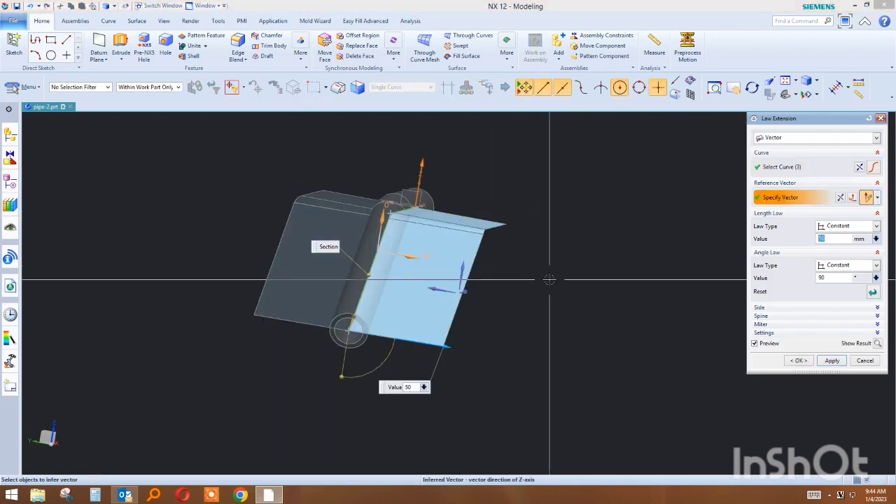
left_click(830, 362)
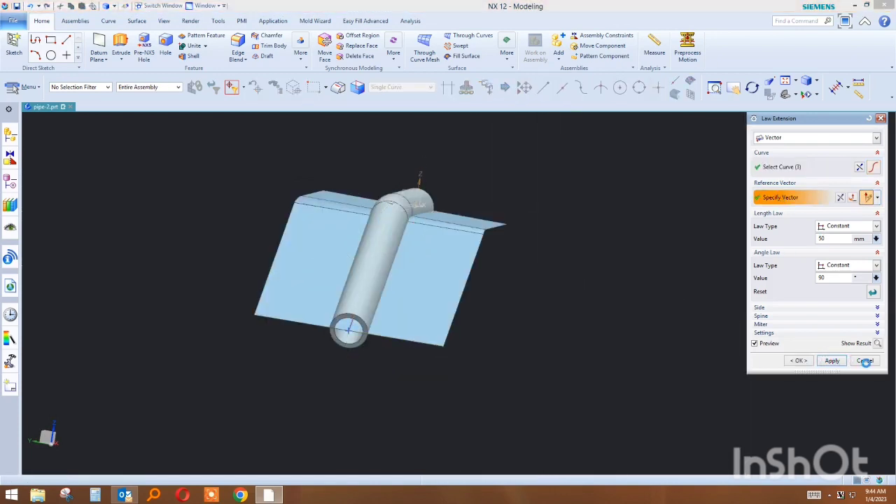
left_click(865, 361)
mouse_move(602, 285)
middle_mouse_down()
mouse_move(546, 295)
mouse_move(497, 268)
middle_mouse_up()
Sew the two side sheets into a single sheet body.
left_click(300, 53)
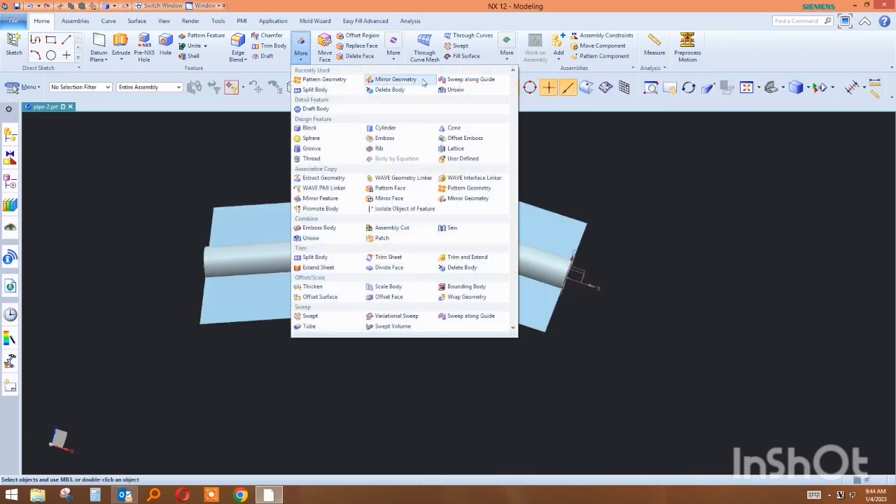
left_click(451, 227)
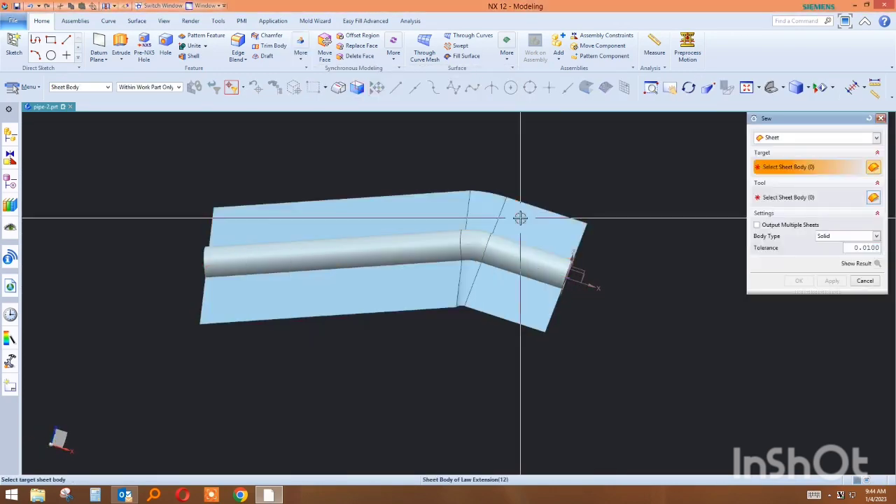
left_click(519, 214)
left_click(480, 280)
left_click(832, 282)
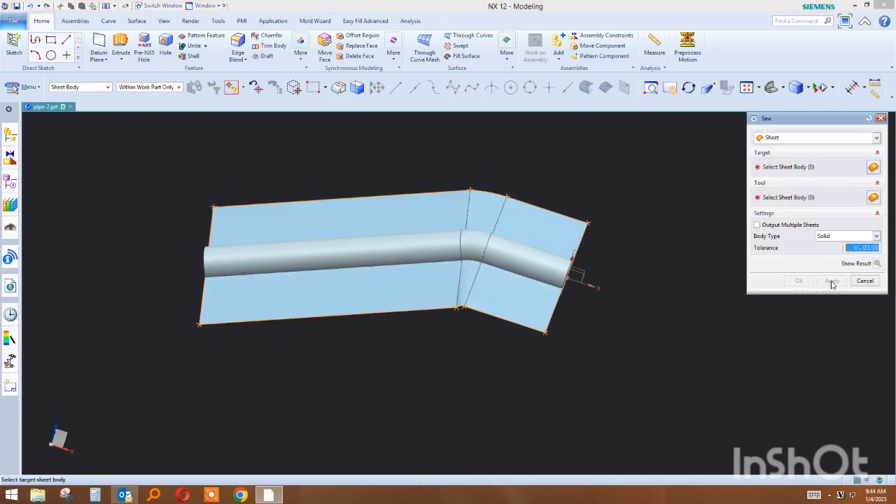
left_click(865, 281)
Extend the sheet's left and right end edges by 26 mm each.
left_click(299, 53)
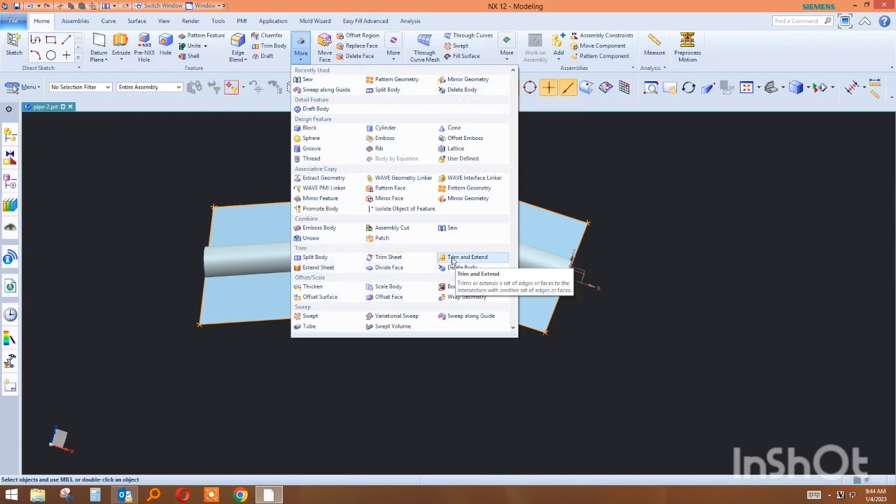
left_click(319, 267)
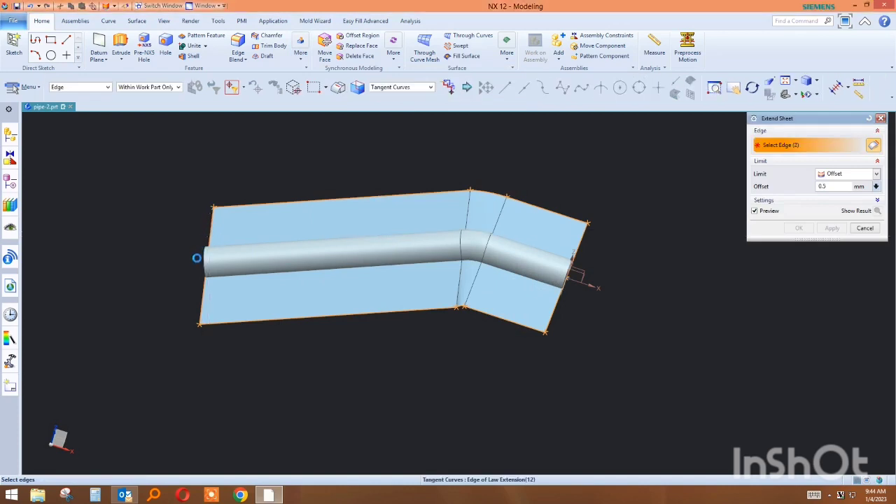
left_click(205, 276)
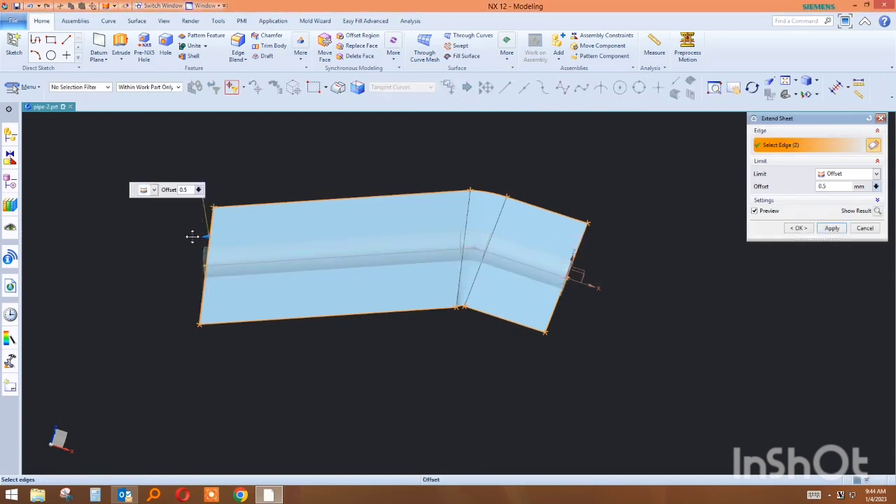
left_click_drag(180, 238, 153, 240)
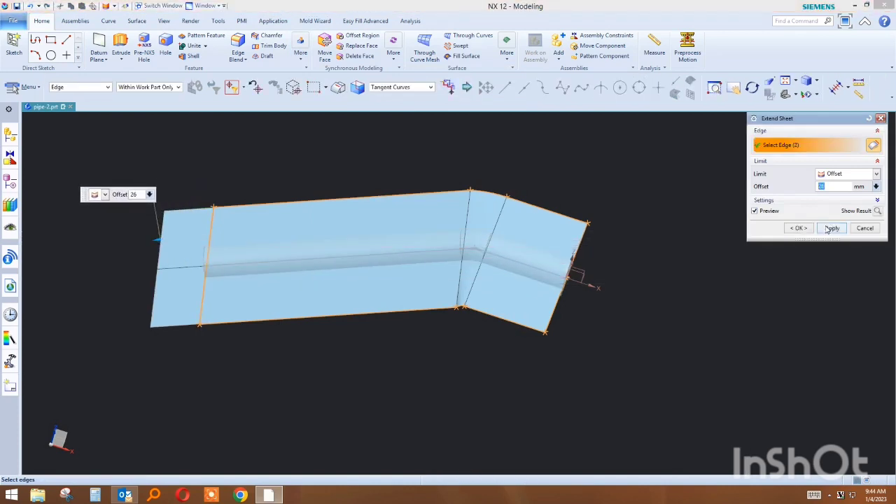
left_click(830, 229)
left_click(581, 240)
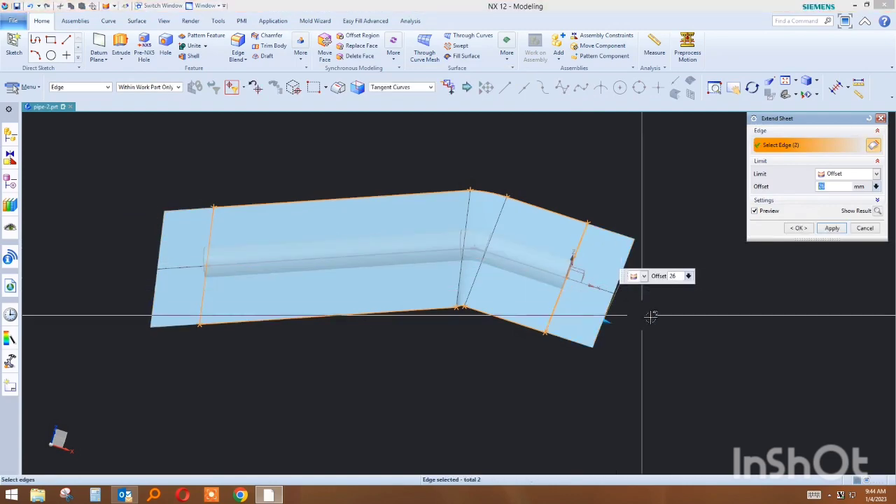
left_click(826, 229)
mouse_move(606, 194)
middle_mouse_down()
mouse_move(622, 244)
mouse_move(609, 182)
mouse_move(630, 213)
mouse_move(606, 236)
mouse_move(614, 136)
mouse_move(613, 217)
middle_mouse_up()
Sketch a rectangular outline around the pipe and finish the sketch.
left_click(14, 46)
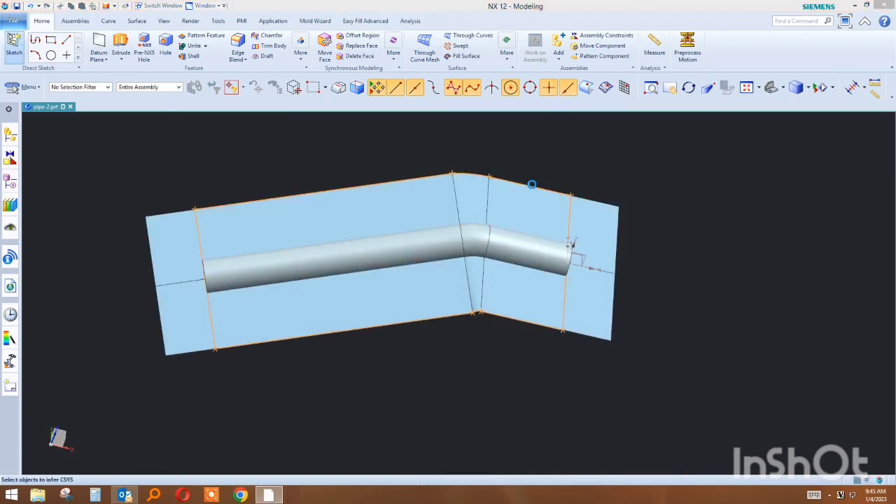
mouse_move(593, 272)
middle_mouse_down()
mouse_move(574, 275)
mouse_move(590, 252)
middle_mouse_up()
middle_click(590, 253)
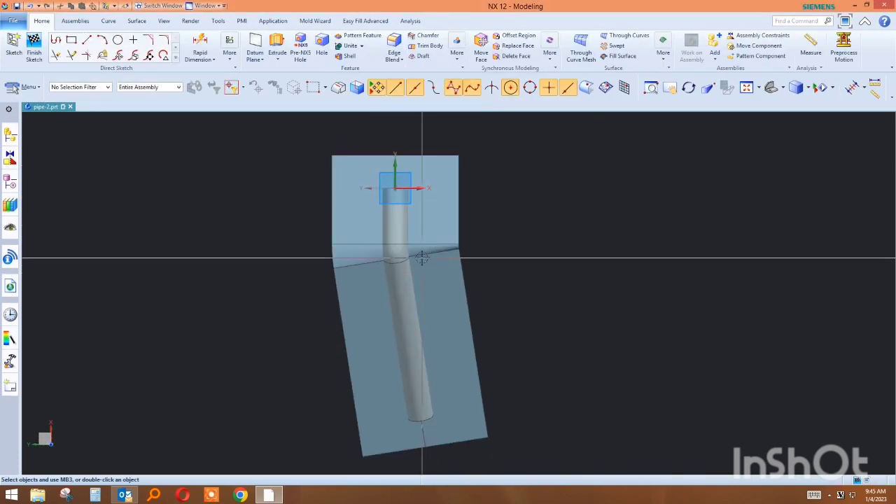
left_click(360, 176)
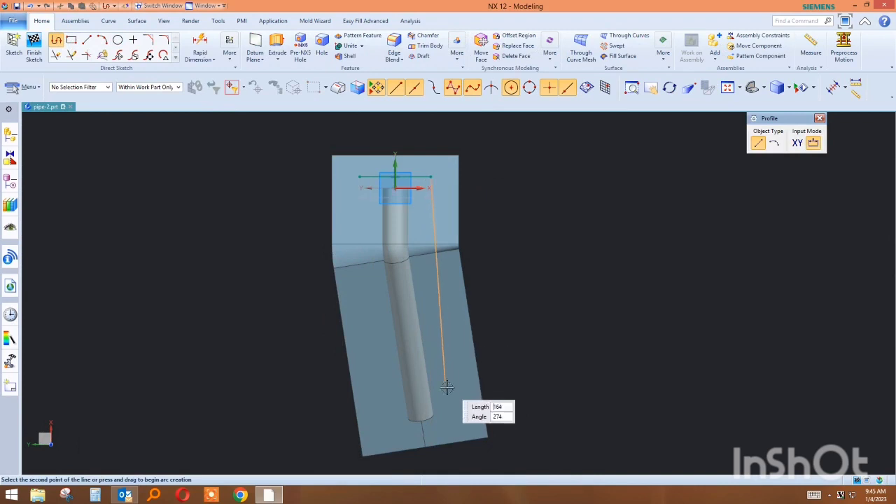
left_click(448, 427)
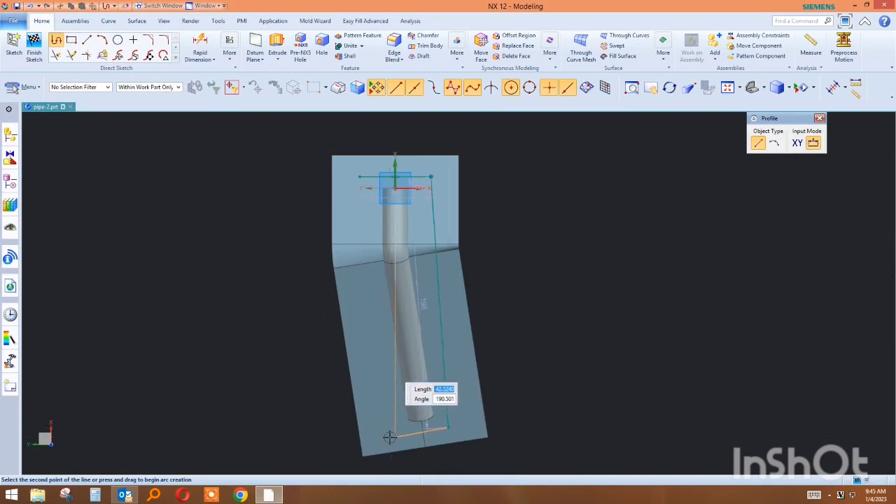
left_click(359, 174)
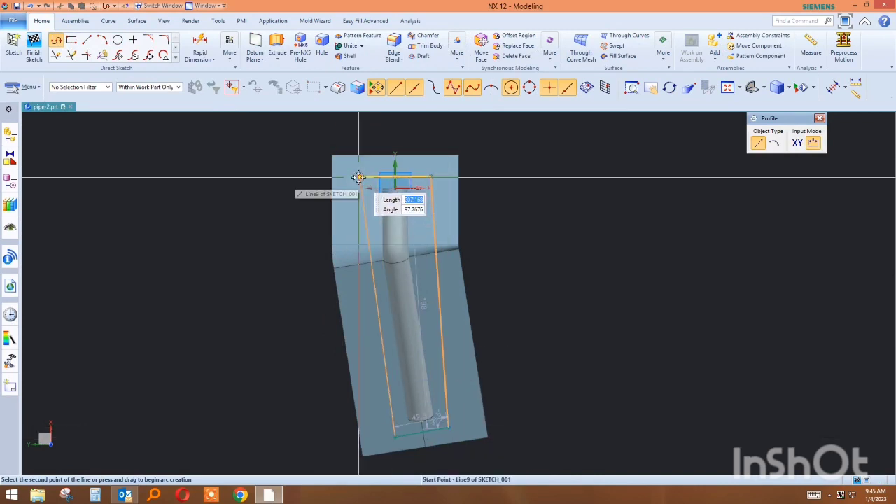
key("Escape")
right_click(221, 148)
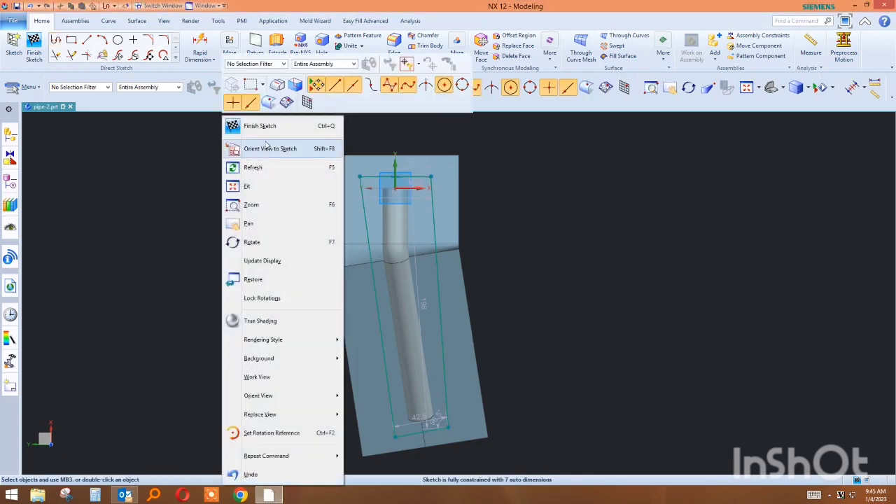
left_click(266, 131)
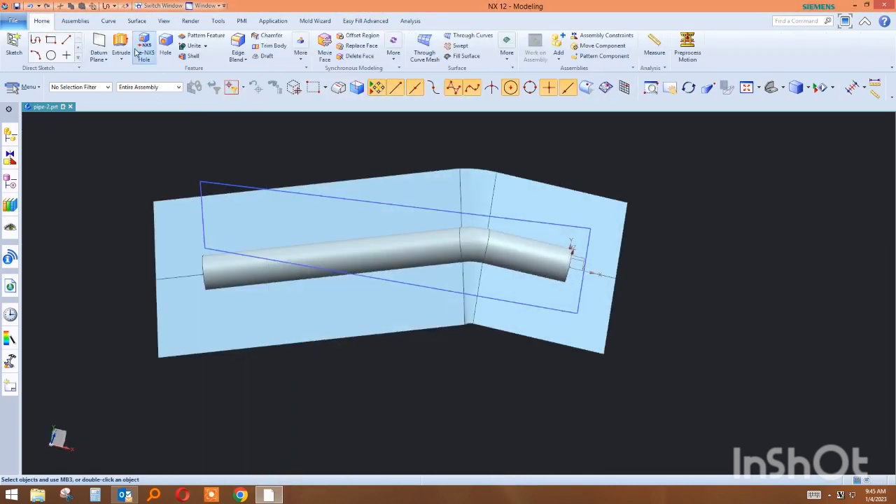
Extrude the rectangle into a block starting at -97 so it encloses the pipe.
left_click(122, 48)
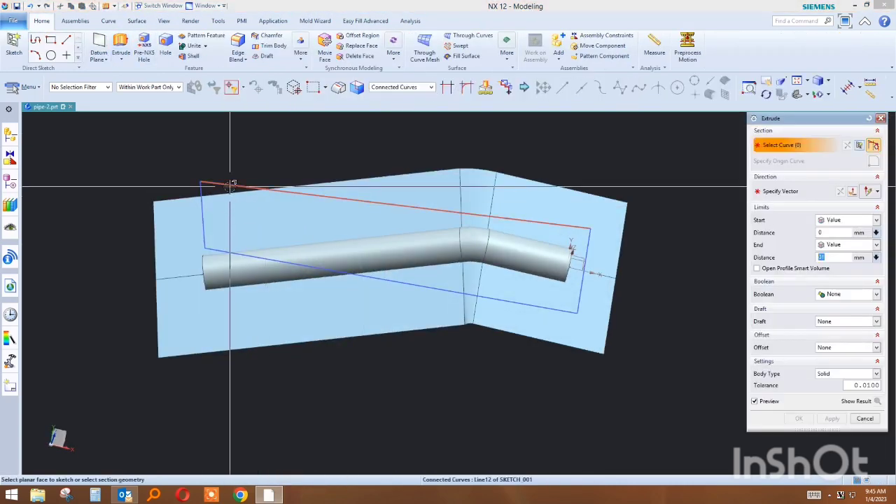
left_click(232, 183)
middle_click_drag(494, 294, 394, 284)
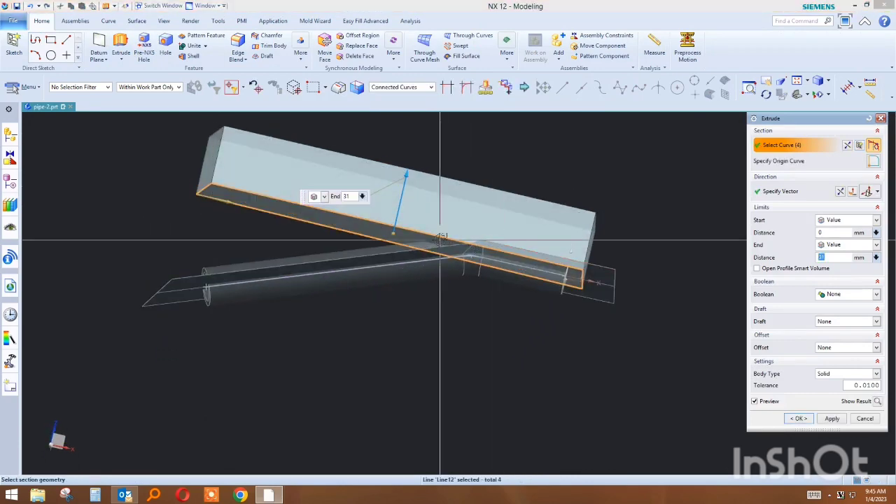
left_click_drag(395, 284, 352, 411)
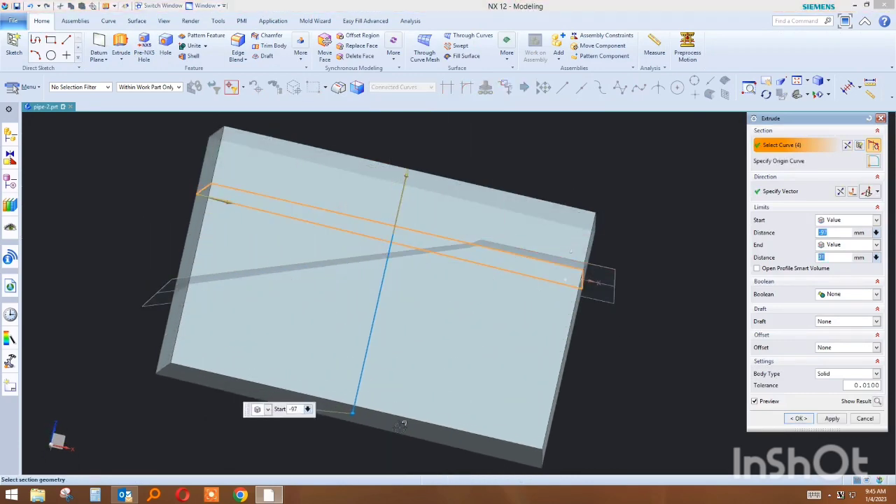
middle_click_drag(659, 283, 658, 314)
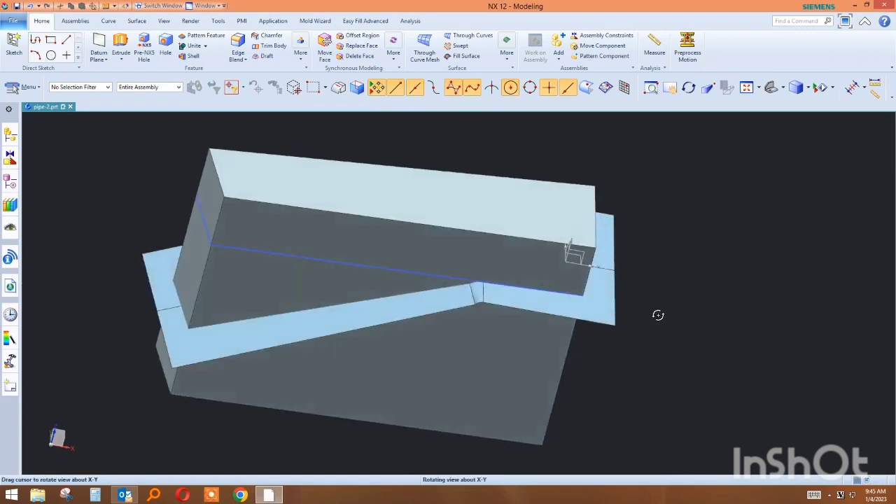
right_click_drag(206, 173, 227, 195)
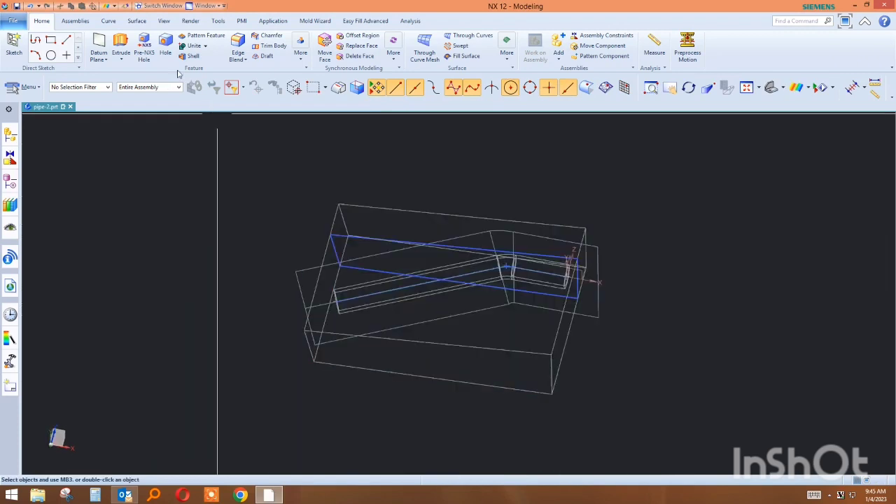
left_click(832, 87)
Hide the grey block and the light-blue parting sheet to reveal the pipe.
left_click(822, 124)
left_click(572, 265)
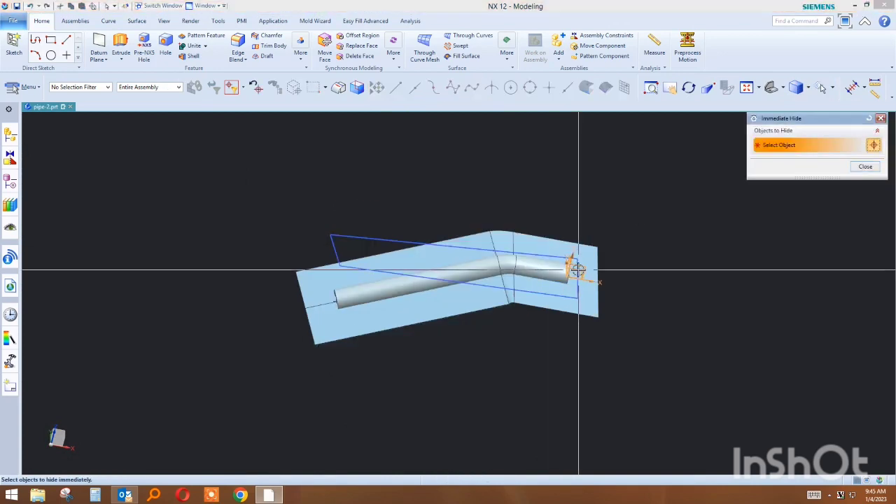
left_click(575, 268)
middle_click(596, 275)
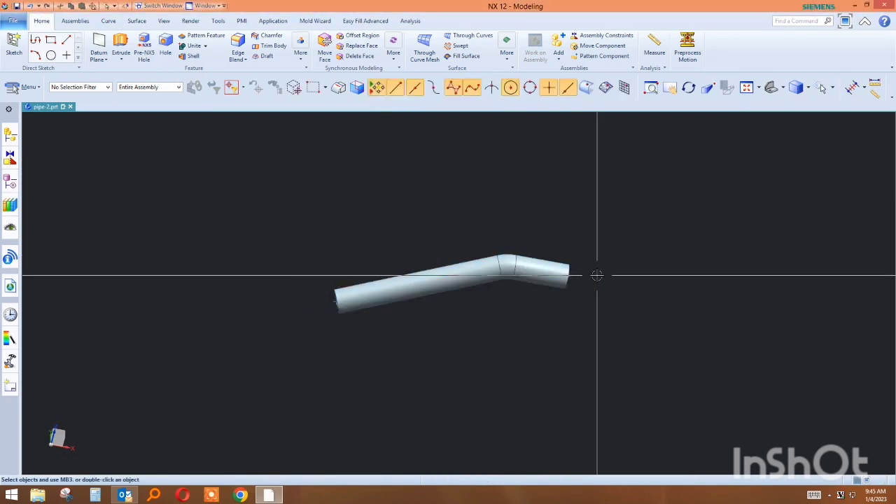
key("Home")
Extrude a stub from one pipe end edge, start 0 and end 21 mm.
left_click(121, 48)
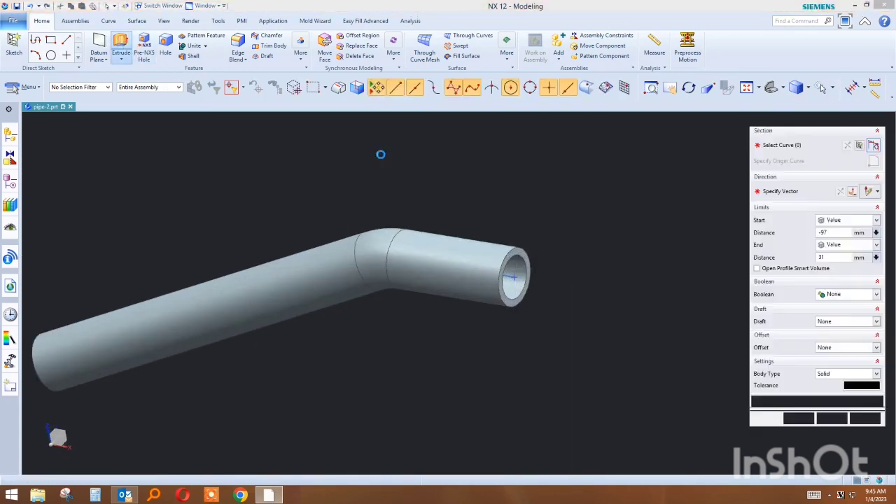
left_click(520, 260)
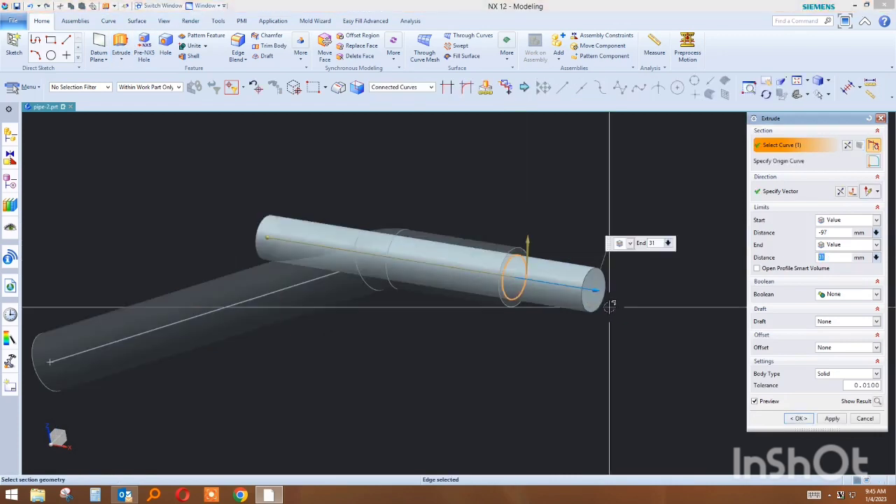
left_click(829, 232)
type("0")
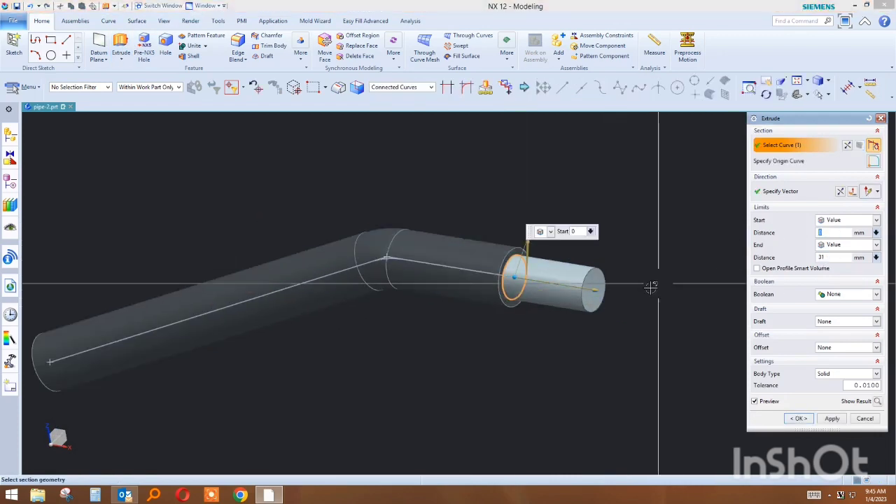
left_click_drag(609, 303, 576, 287)
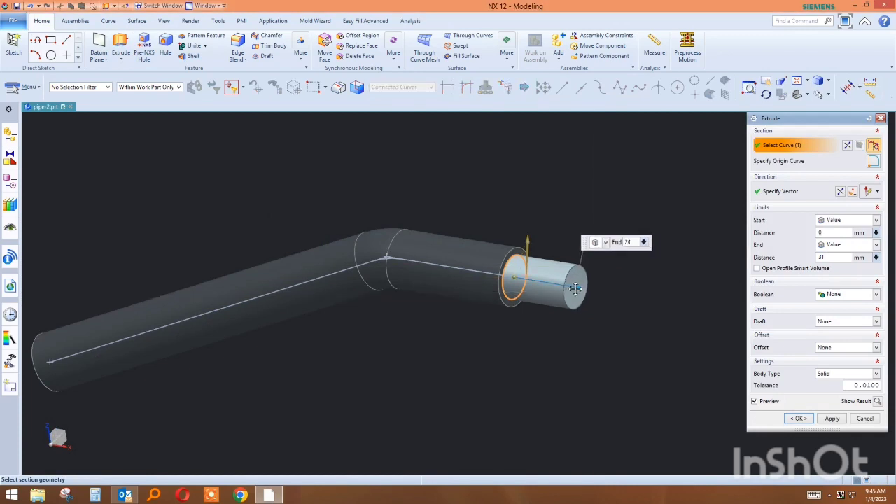
left_click(832, 419)
Extrude a matching 21 mm stub from the pipe's other end edge.
scroll(456, 266, "down", 3)
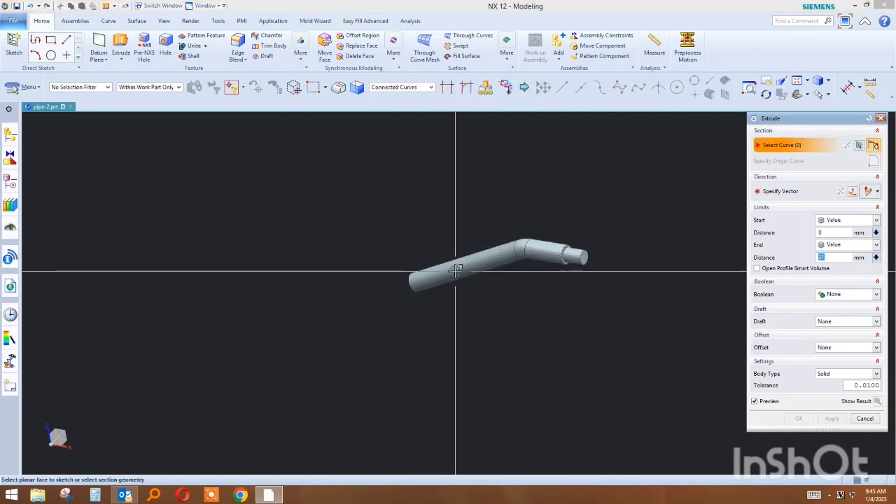
scroll(391, 278, "up", 5)
scroll(391, 279, "up", 3)
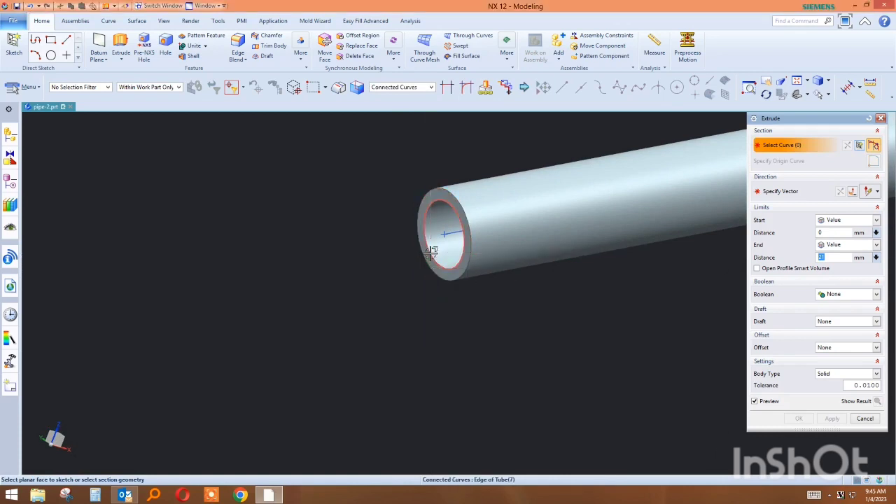
left_click(430, 252)
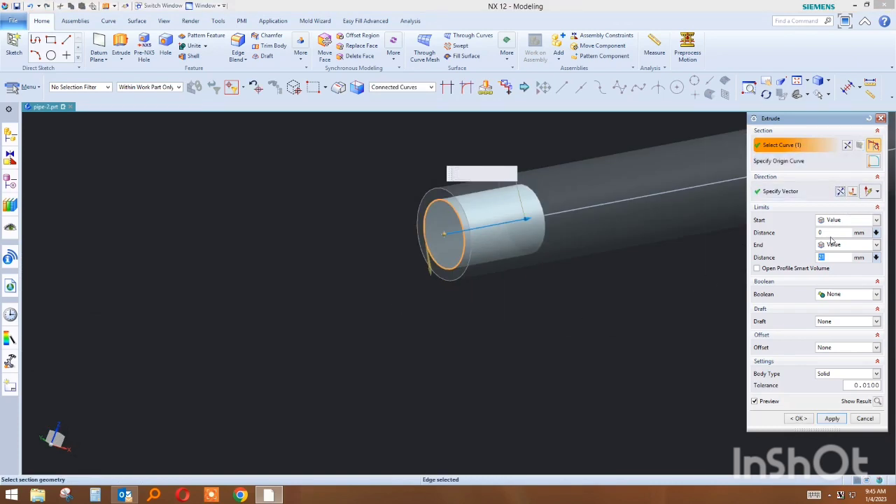
left_click(831, 418)
left_click(864, 419)
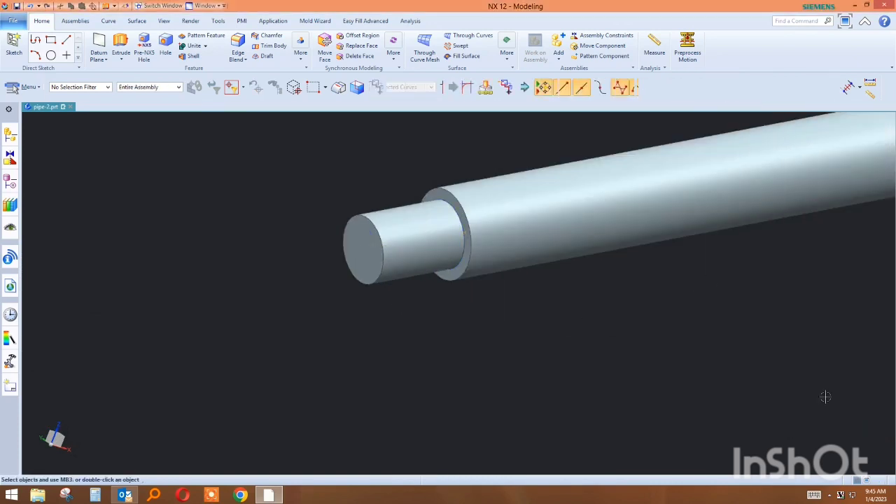
scroll(366, 202, "down", 5)
Show the hidden block again.
left_click(834, 89)
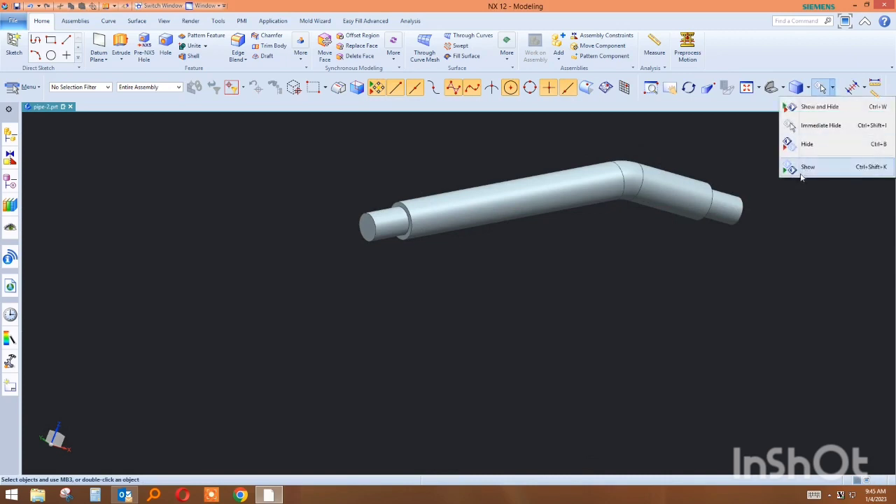
left_click(804, 169)
left_click(504, 271)
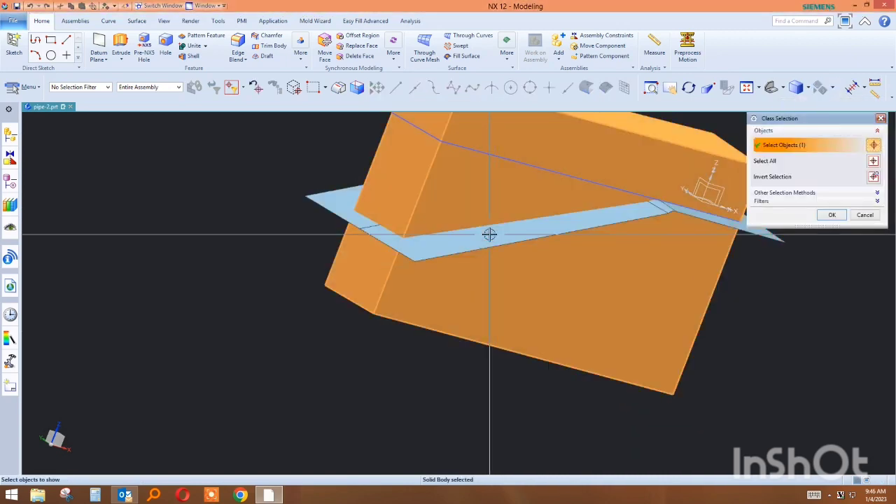
middle_click(490, 233)
mouse_move(169, 234)
middle_mouse_down()
mouse_move(263, 189)
mouse_move(248, 194)
middle_mouse_up()
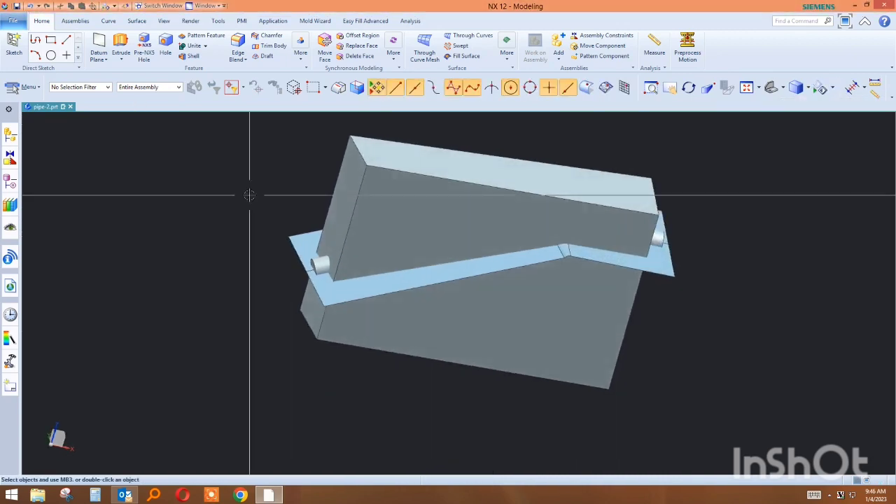
Subtract the pipe and both end stubs from the block, keeping the tools.
left_click(206, 45)
left_click(207, 79)
left_click(436, 190)
scroll(228, 161, "down", 2)
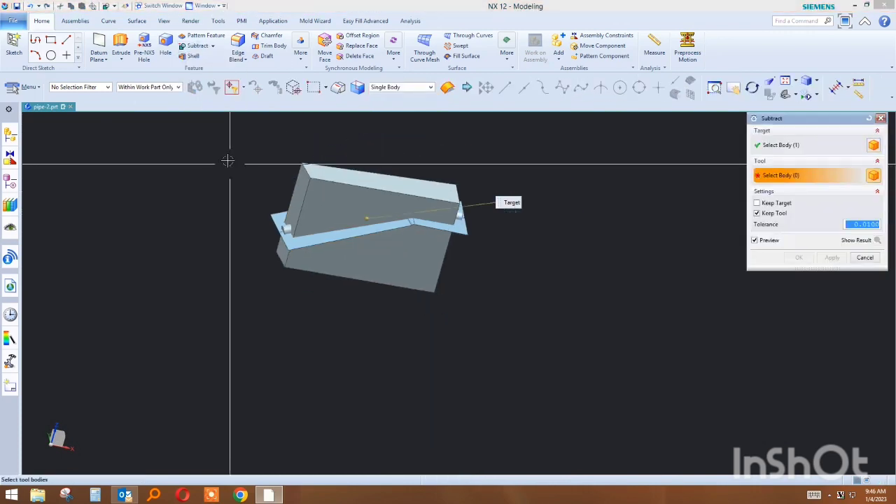
right_click(227, 161)
left_click(238, 152)
left_click_drag(246, 154, 519, 324)
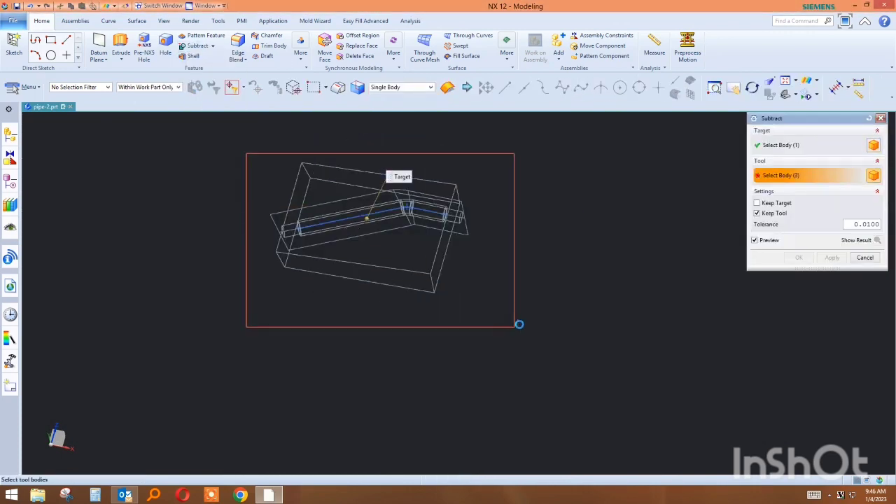
left_click(831, 257)
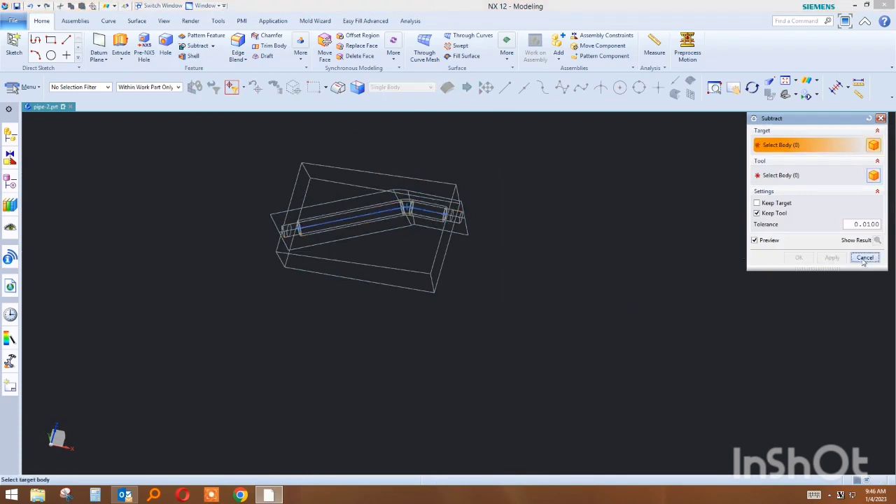
left_click(865, 257)
Split the block using the parting sheet as the splitting face.
left_click(301, 53)
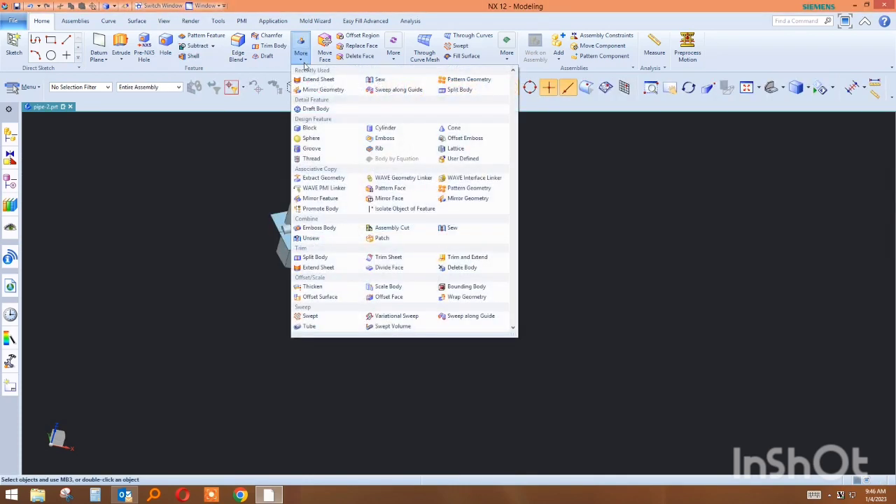
left_click(452, 92)
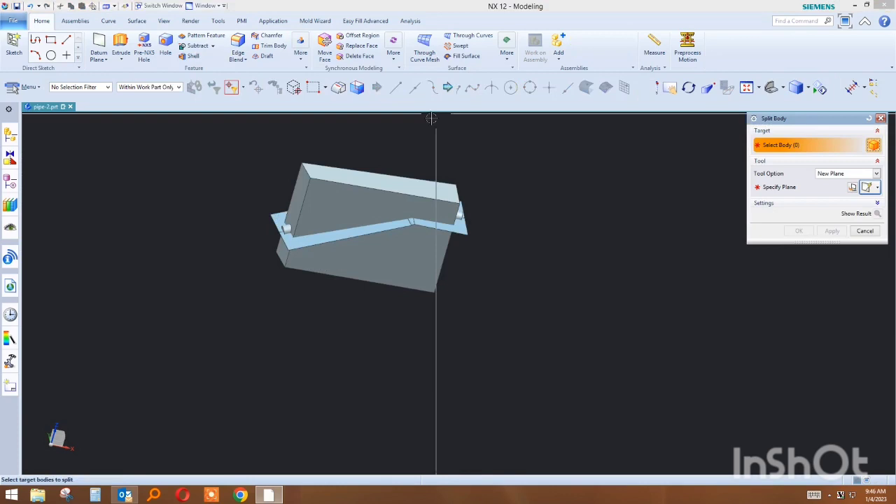
left_click(367, 189)
left_click(839, 174)
left_click(832, 184)
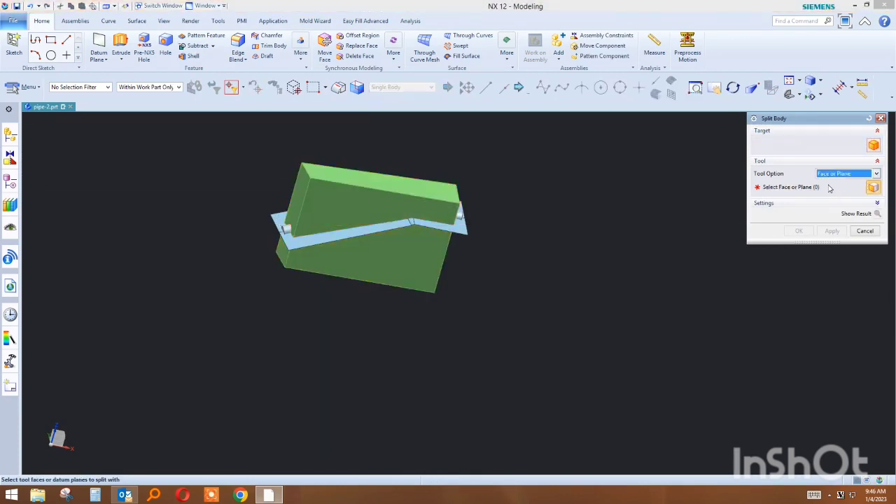
left_click(438, 224)
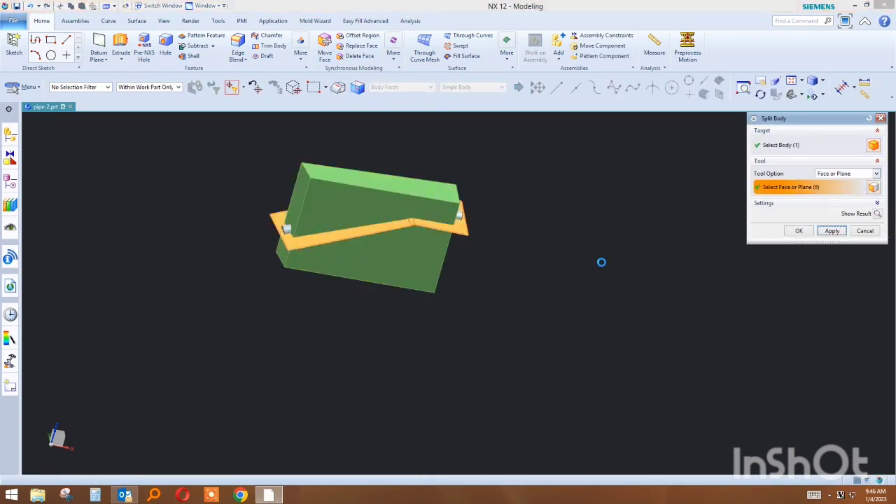
left_click(832, 231)
left_click(865, 230)
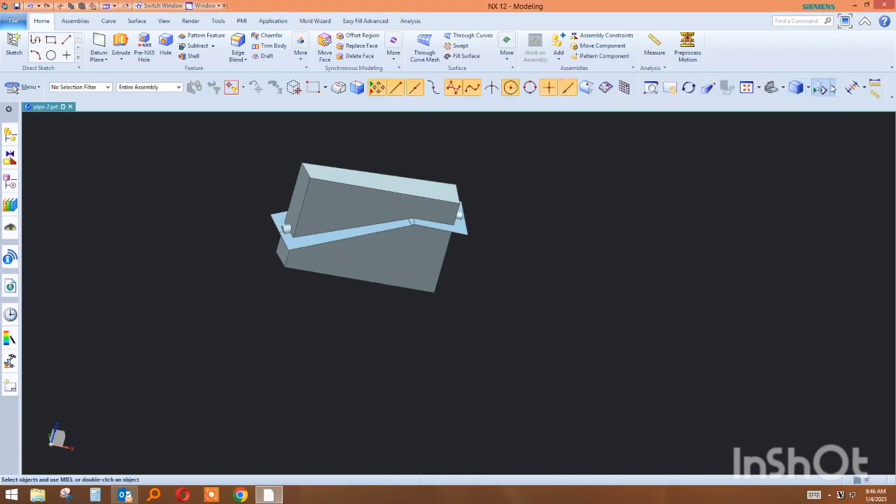
Hide the upper half of the split block.
left_click(804, 87)
left_click(805, 126)
left_click(392, 204)
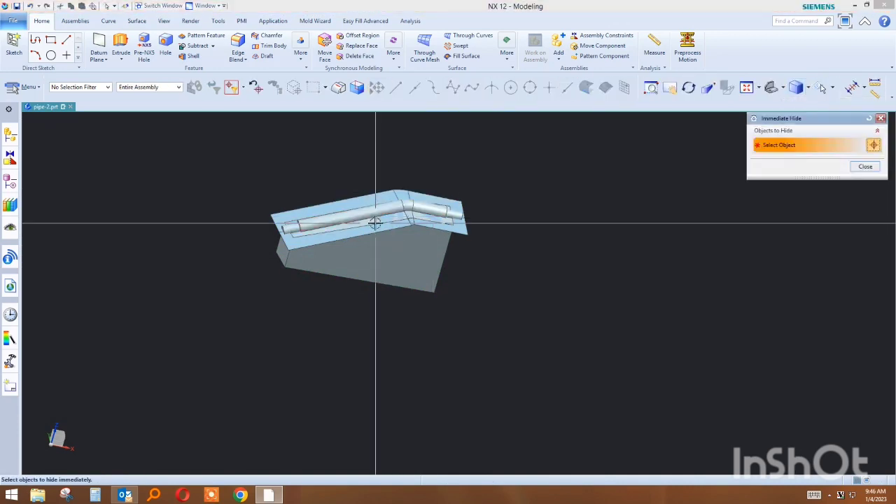
Orbit, zoom and pan to inspect the lower half's bent-pipe channel and stub recesses.
scroll(336, 216, "up", 3)
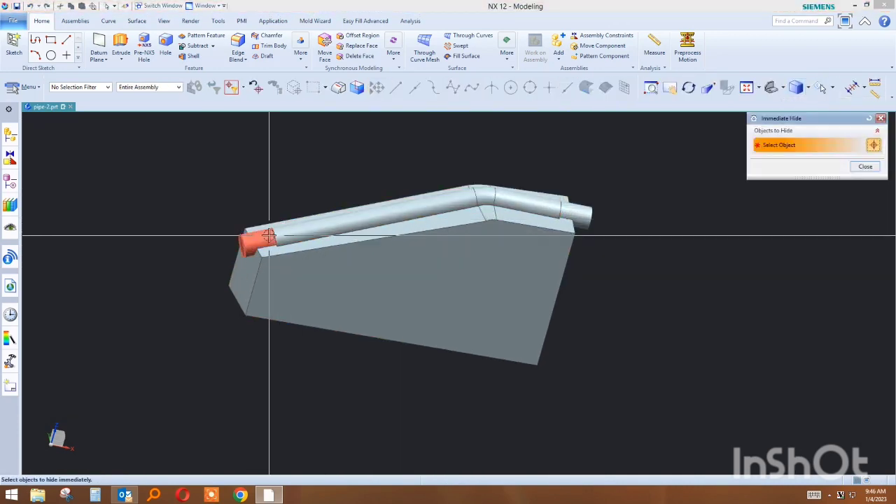
middle_click_drag(585, 210, 590, 260)
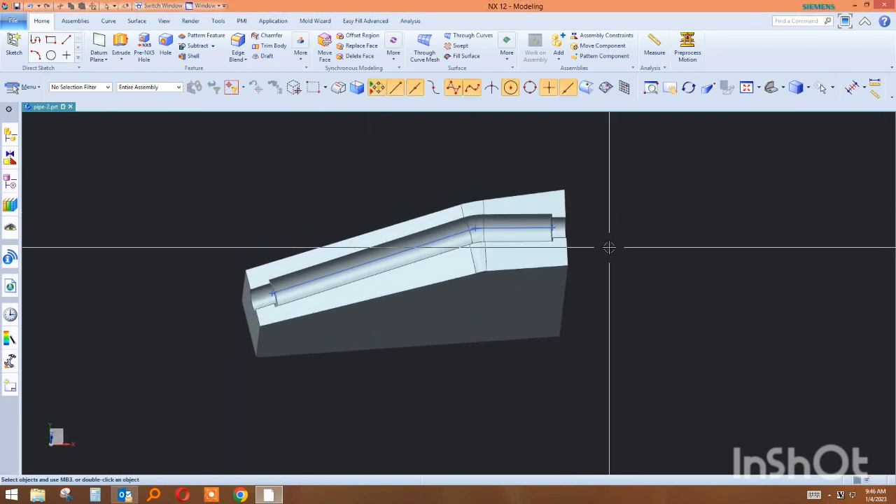
middle_click_drag(357, 200, 354, 216)
scroll(403, 204, "up", 2)
scroll(396, 215, "up", 1)
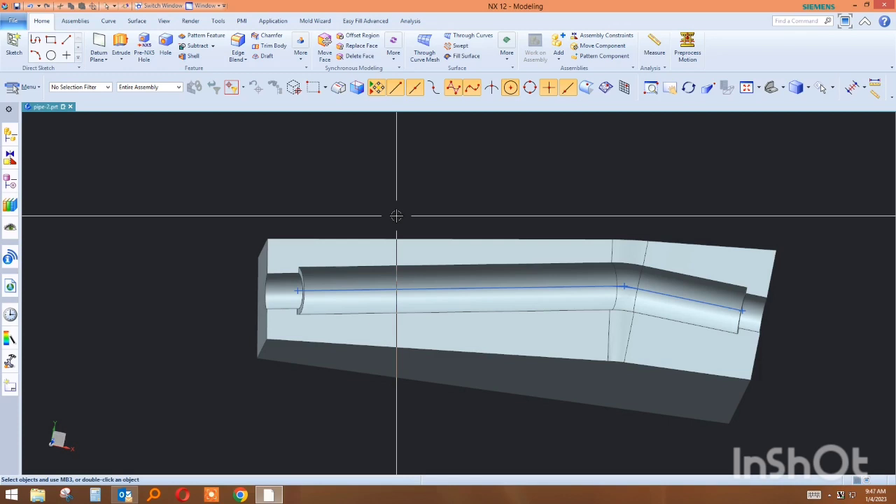
mouse_move(404, 385)
middle_mouse_down("shift")
mouse_move(380, 360)
mouse_move(381, 374)
middle_mouse_up("shift")
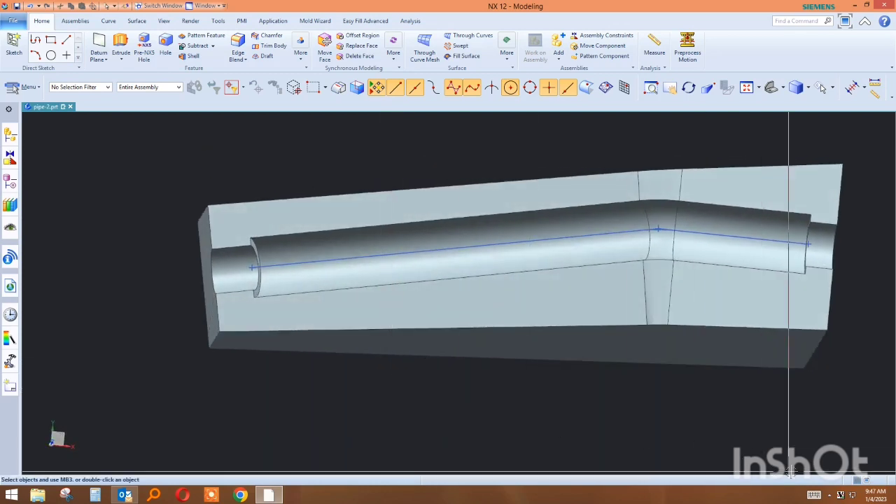
left_click(802, 494)
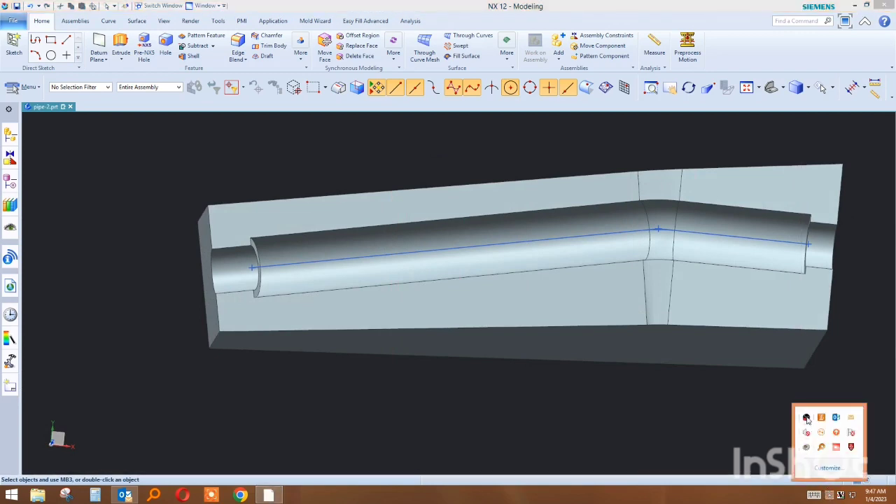